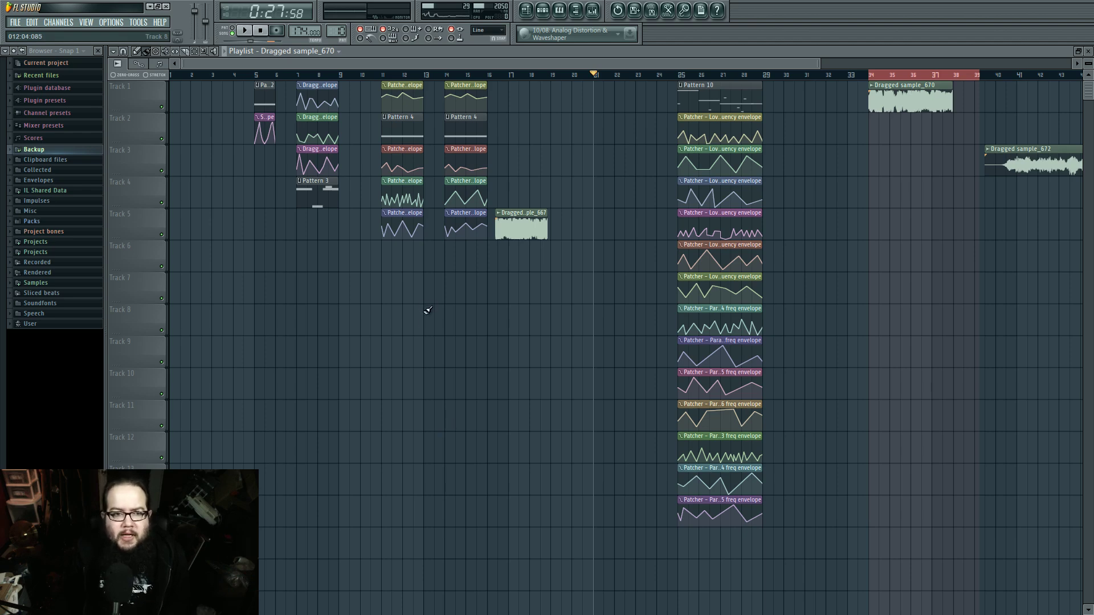
pyautogui.click(542, 11)
pyautogui.click(542, 11)
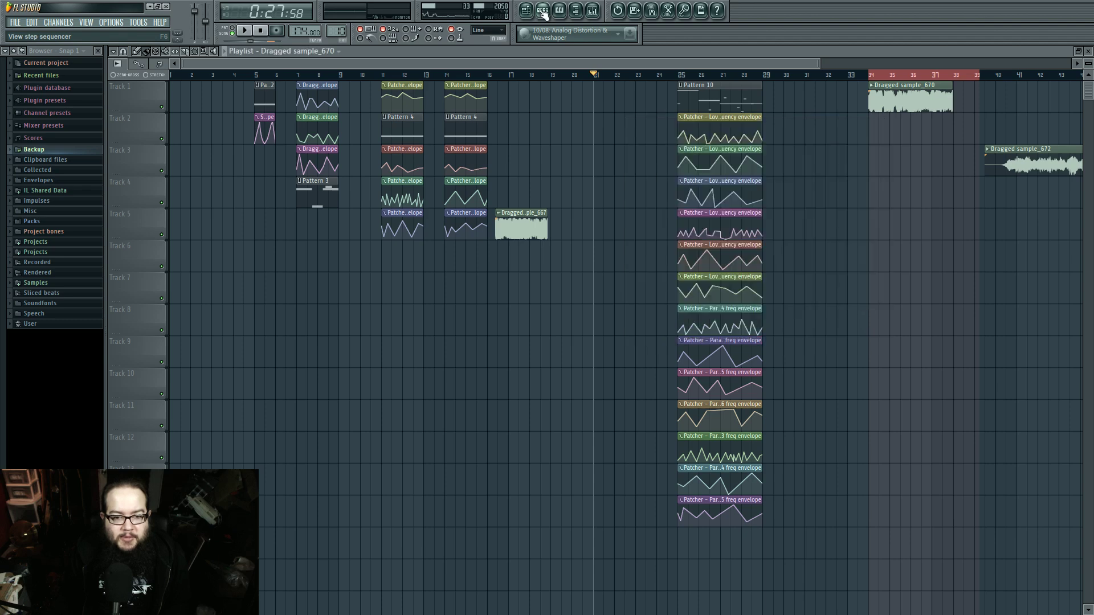
pyautogui.click(543, 11)
pyautogui.click(543, 11)
pyautogui.click(542, 11)
pyautogui.click(542, 11)
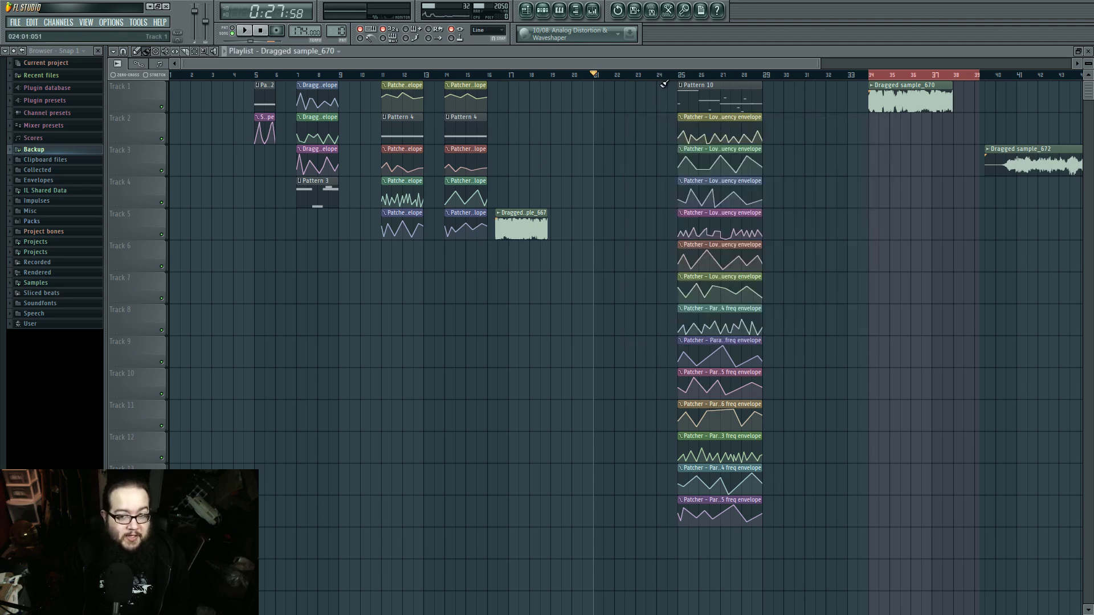
# Move the playback position to bar 5, show the channel rack and briefly play the song from there
pyautogui.click(680, 75)
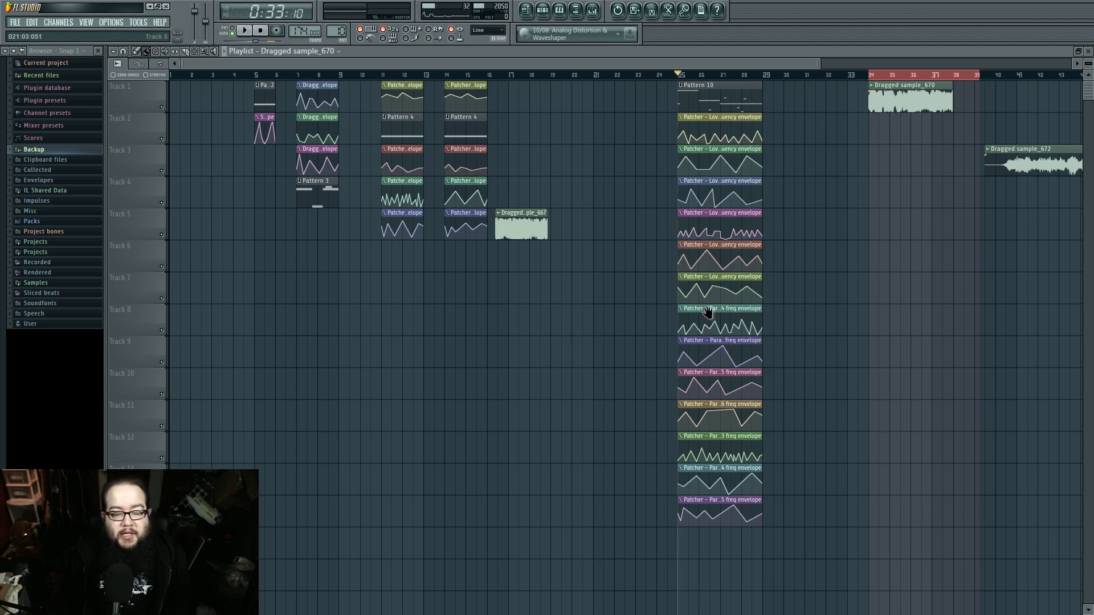
pyautogui.click(254, 75)
pyautogui.click(542, 11)
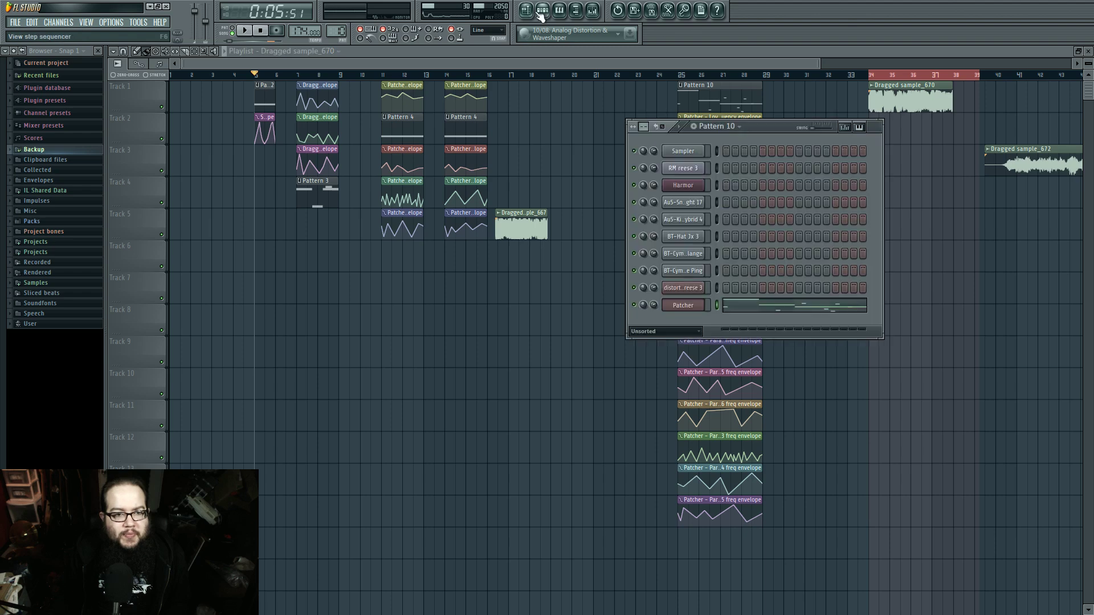
pyautogui.press('space')
pyautogui.press('space')
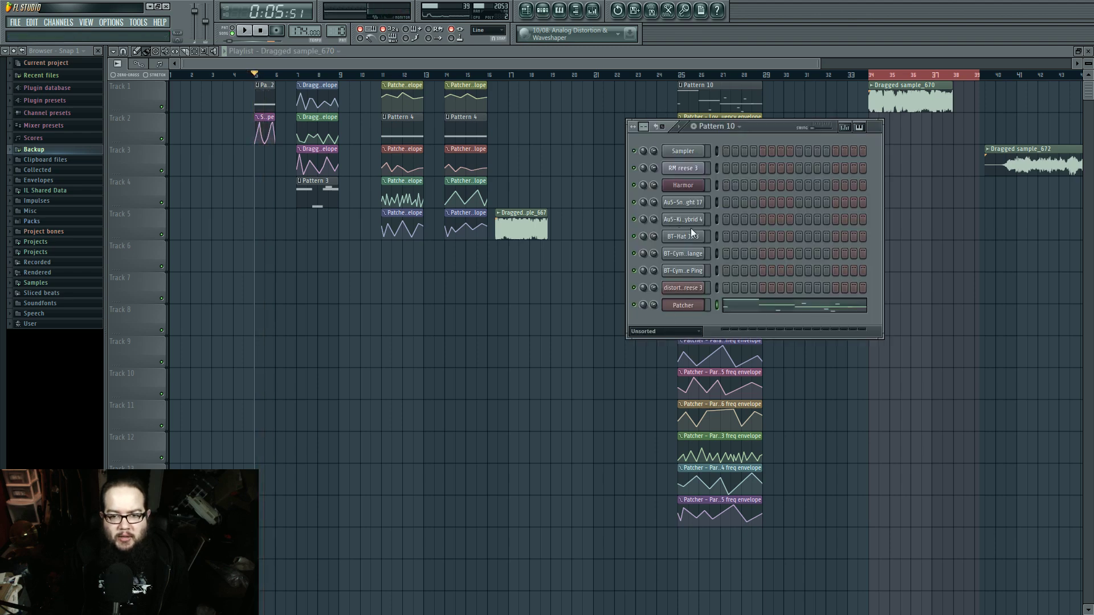
# Select the Pattern 2 clip on Track 1 and open its piano roll together with the channel rack
pyautogui.click(262, 93)
pyautogui.click(542, 11)
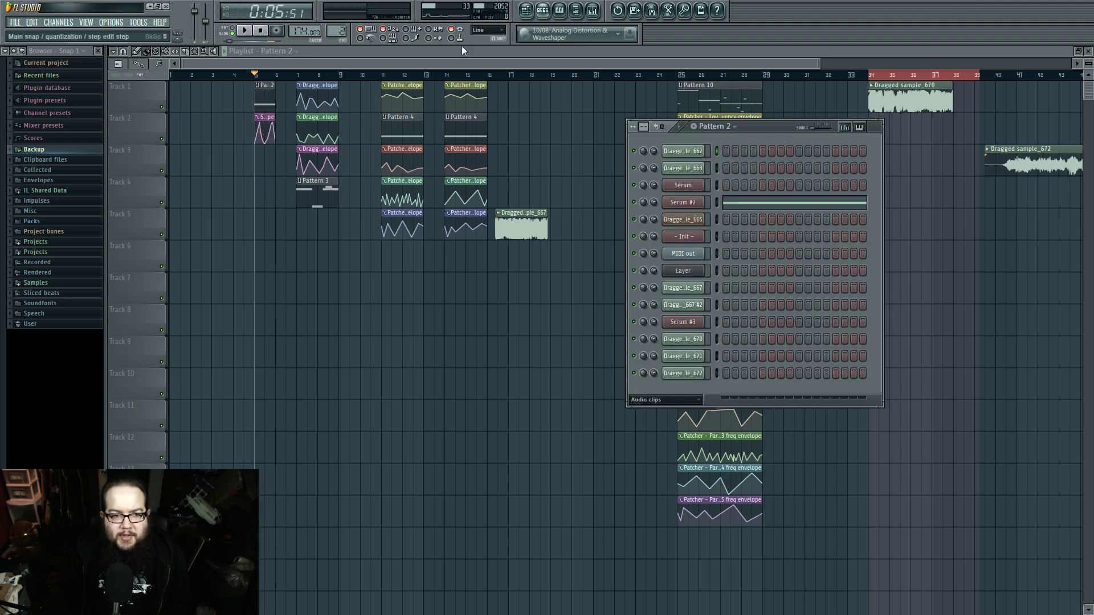
pyautogui.doubleClick(266, 90)
pyautogui.click(544, 12)
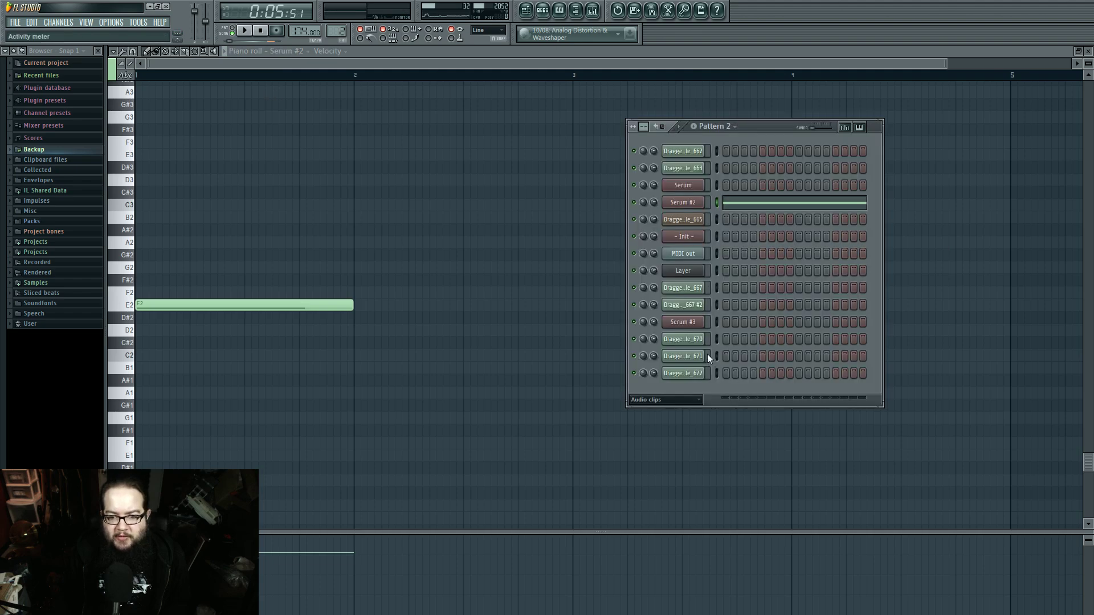
# Open the Serum #2 synth and play its note to hear the unprocessed patch together with its effects
pyautogui.click(684, 203)
pyautogui.click(542, 259)
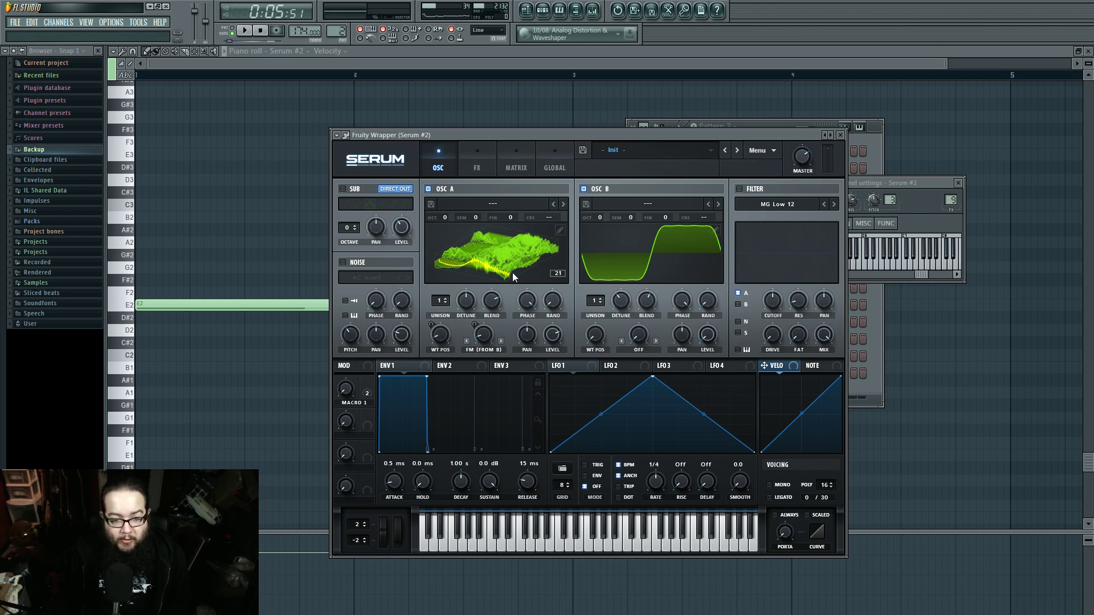
pyautogui.click(243, 31)
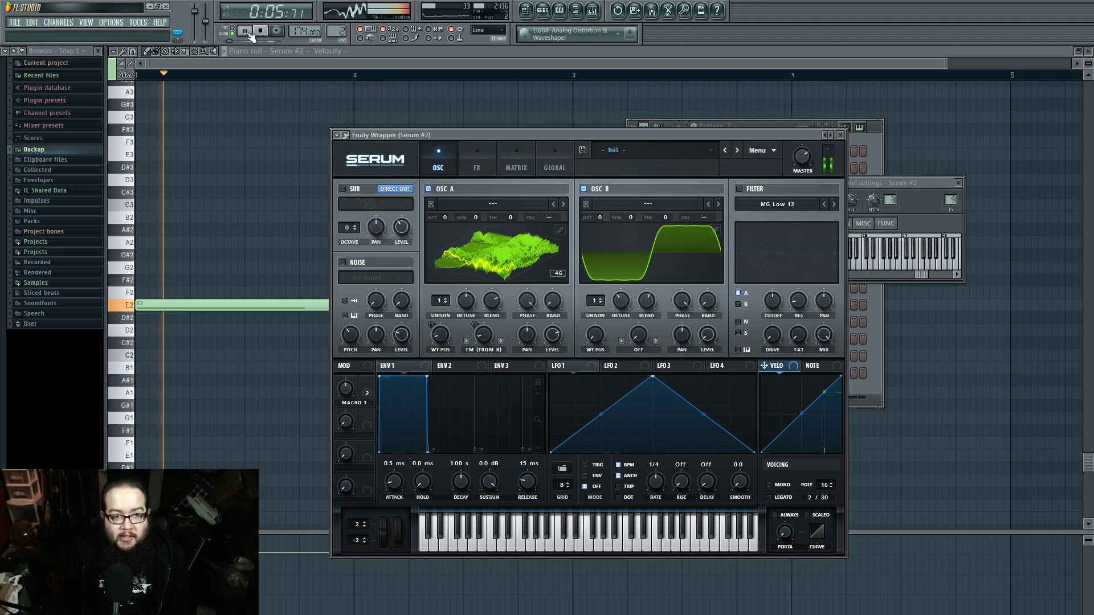
pyautogui.click(261, 31)
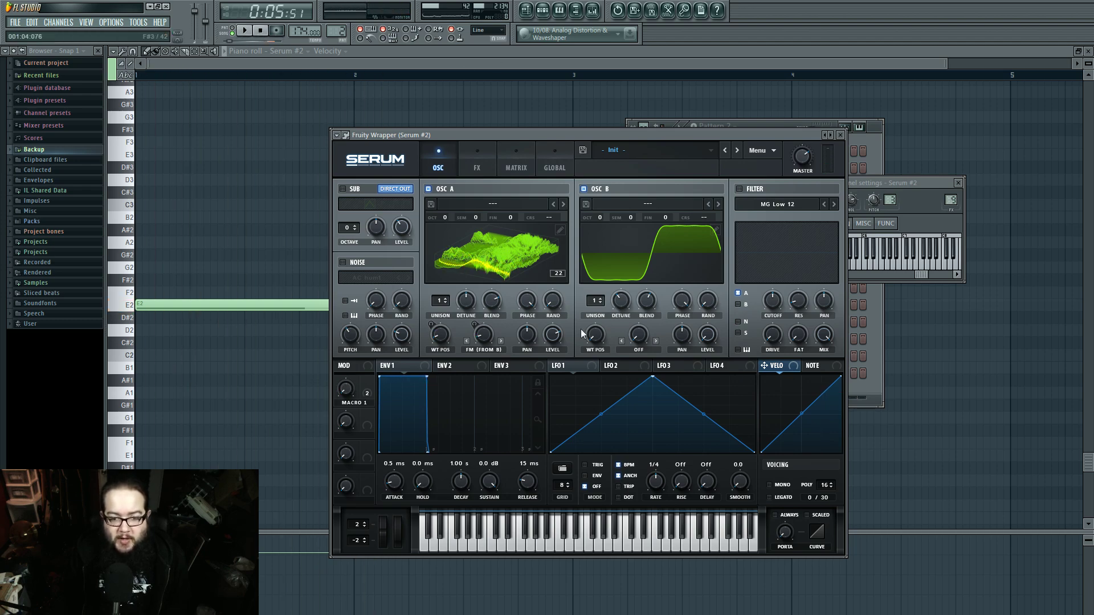
# Inspect the effect chain on Serum #2's mixer track, opening Vocodex and moving its window clear of the effect slots
pyautogui.click(951, 200)
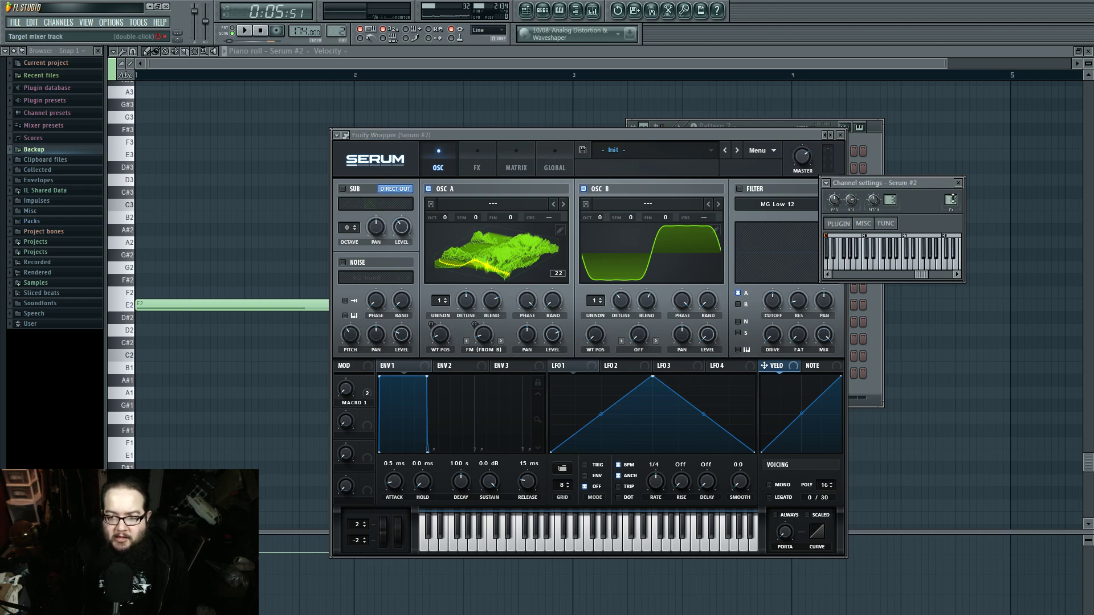
pyautogui.click(841, 366)
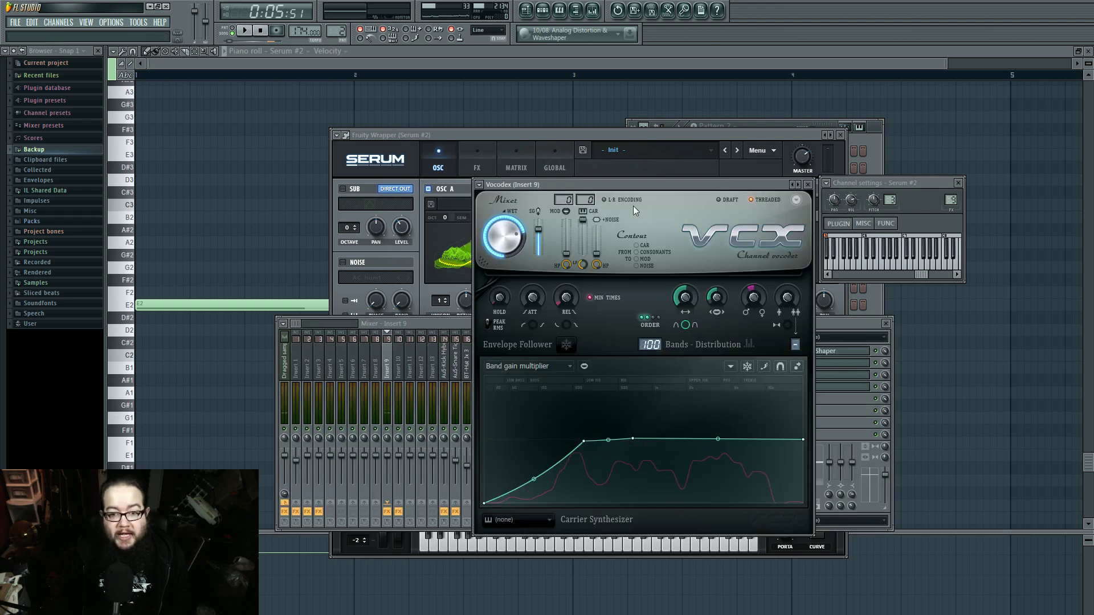
pyautogui.moveTo(627, 193); pyautogui.dragTo(533, 164)
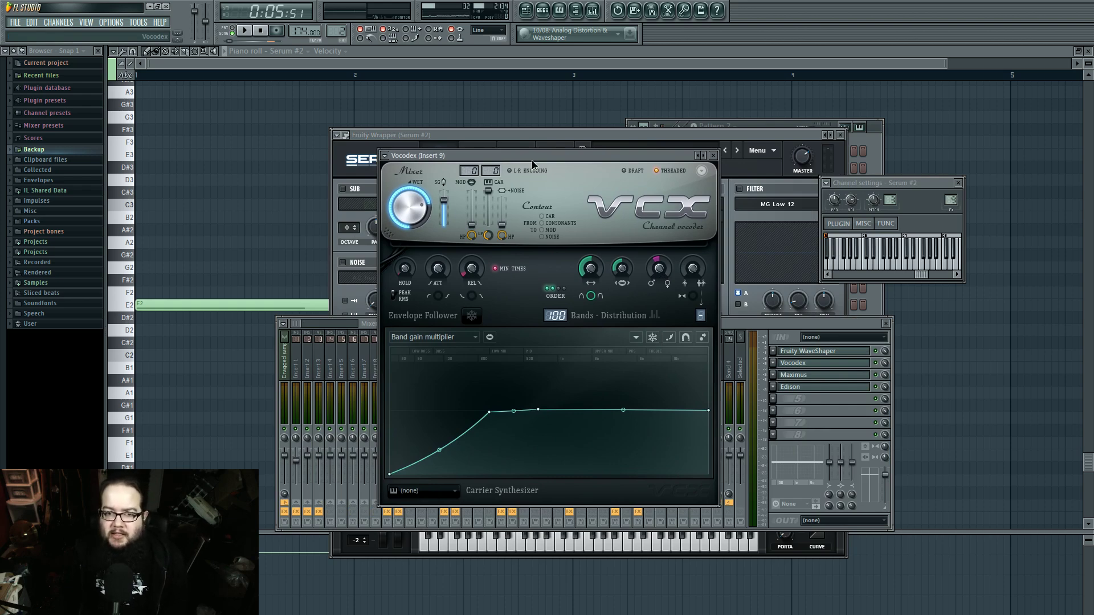
pyautogui.moveTo(533, 164); pyautogui.dragTo(527, 142)
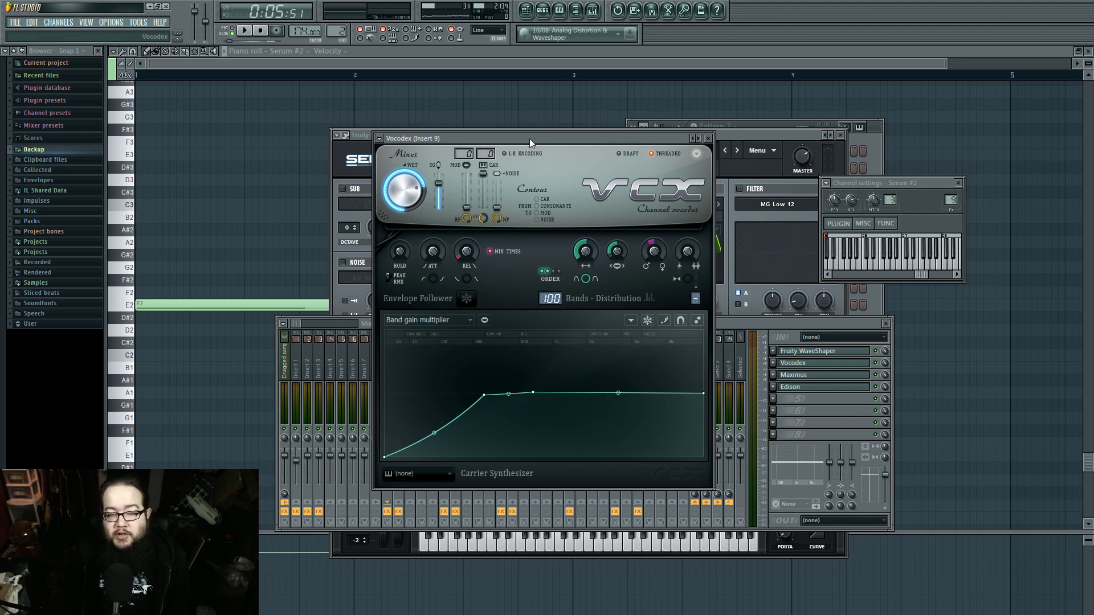
pyautogui.moveTo(529, 138); pyautogui.dragTo(532, 139)
pyautogui.click(796, 388)
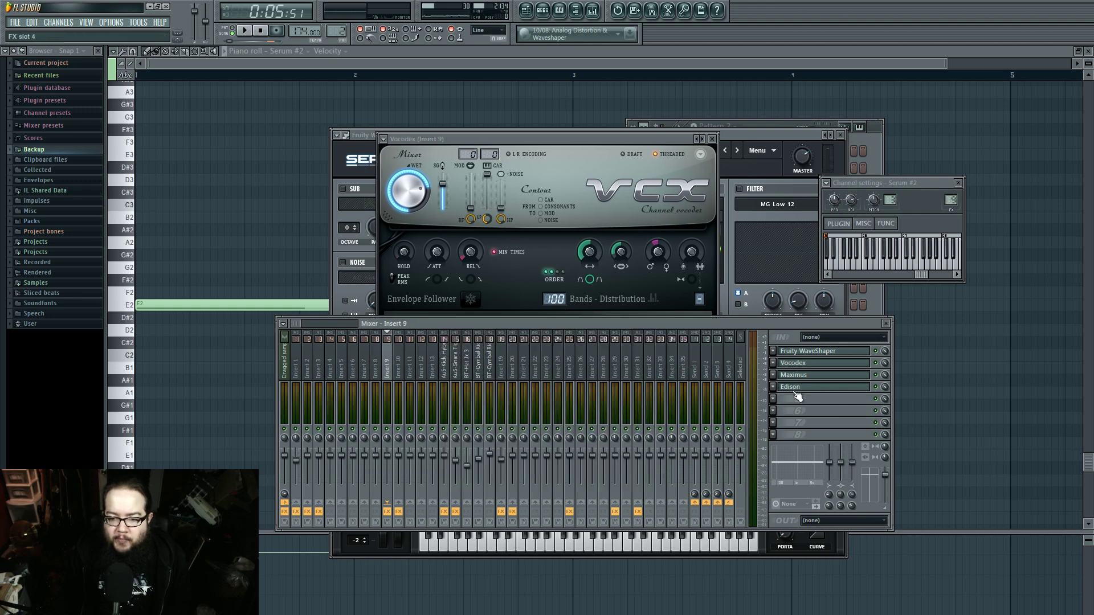
pyautogui.click(796, 393)
# Return to the playlist, play the section from bar 7 and open the Dragged sample_665 Granulizer channel settings
pyautogui.click(526, 10)
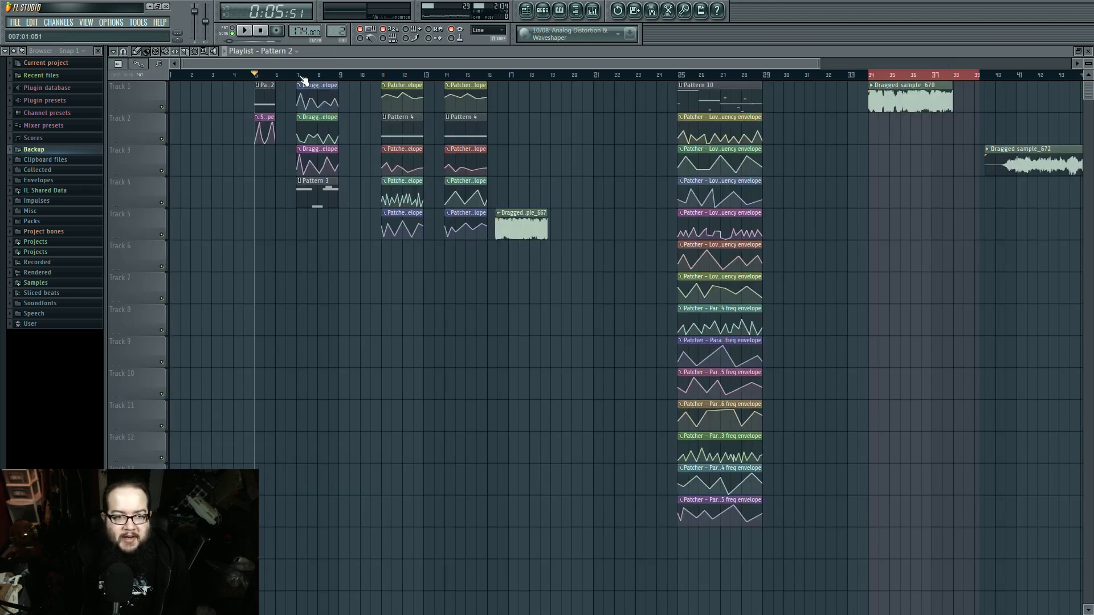
pyautogui.click(543, 10)
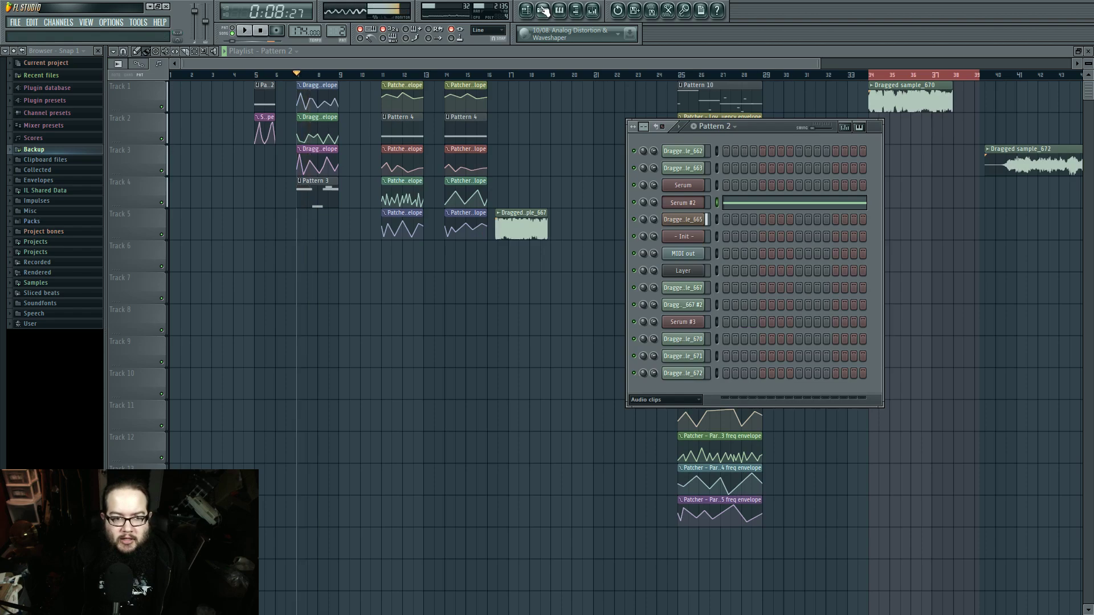
pyautogui.press('F6')
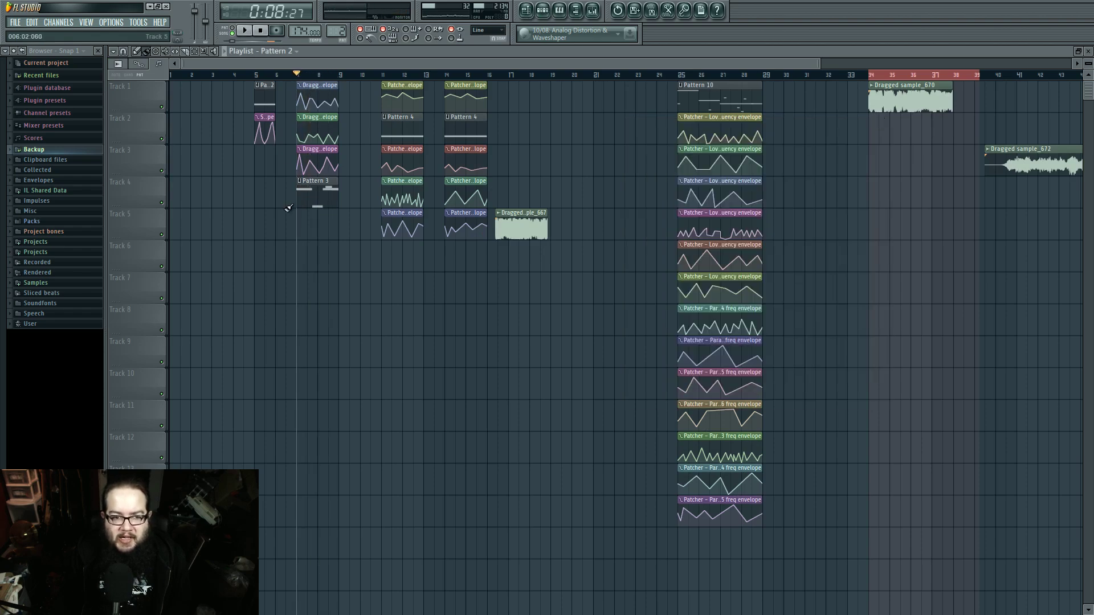
pyautogui.scroll(5, 311, 194)
pyautogui.scroll(1, 408, 170)
pyautogui.press('F6')
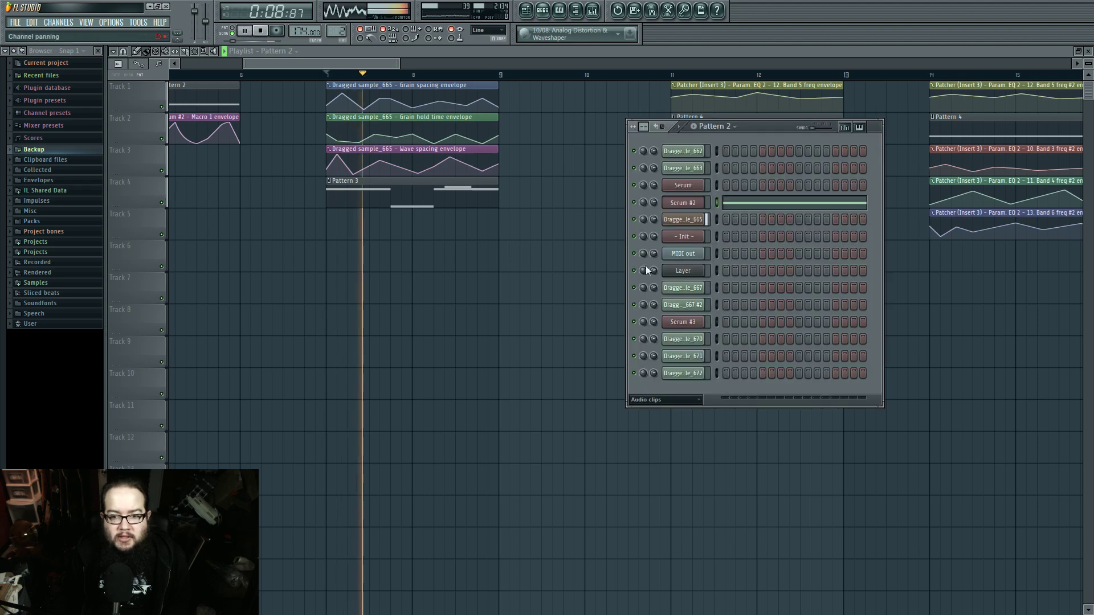
pyautogui.click(683, 220)
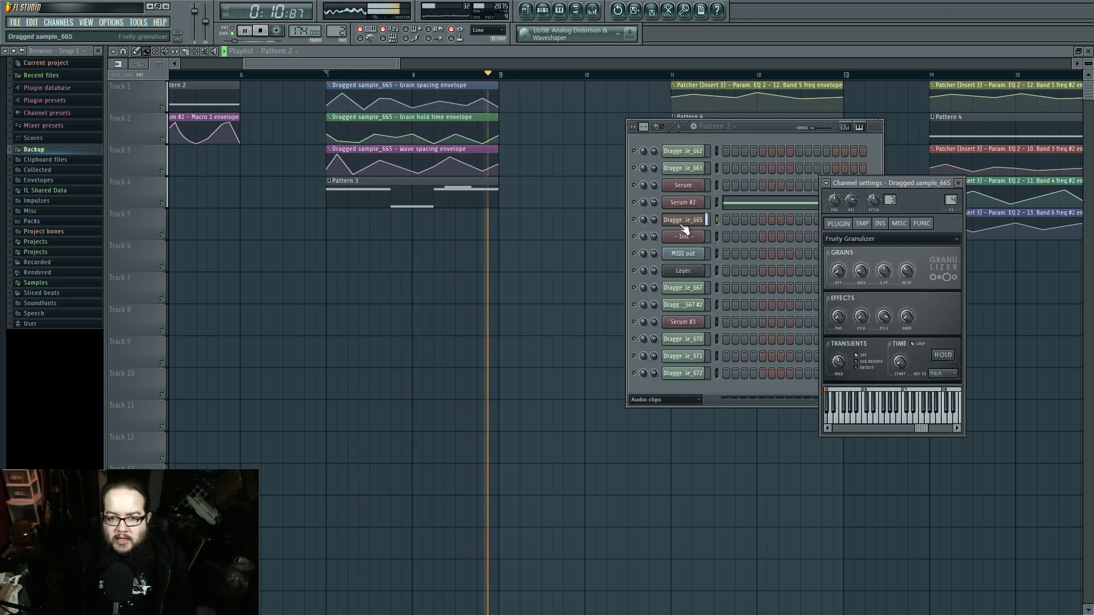
pyautogui.press('space')
# Close the channel settings and play the Pattern 4 section from bar 11, with the channel rack shown
pyautogui.rightClick(525, 249)
pyautogui.moveTo(546, 251); pyautogui.dragTo(472, 318)
pyautogui.scroll(-3, 481, 273)
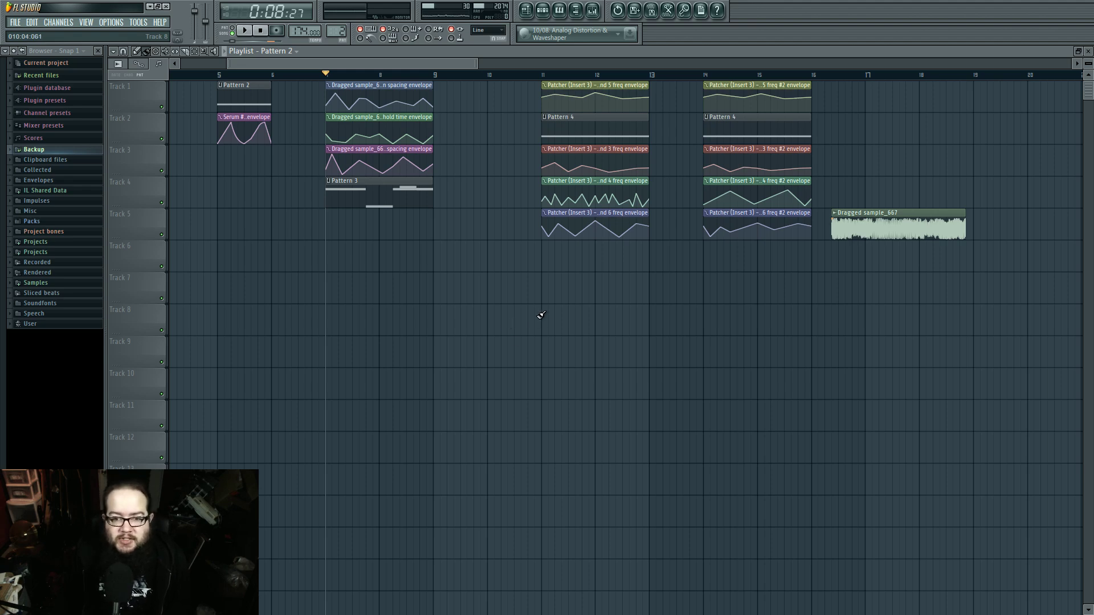
pyautogui.click(541, 75)
pyautogui.press('space')
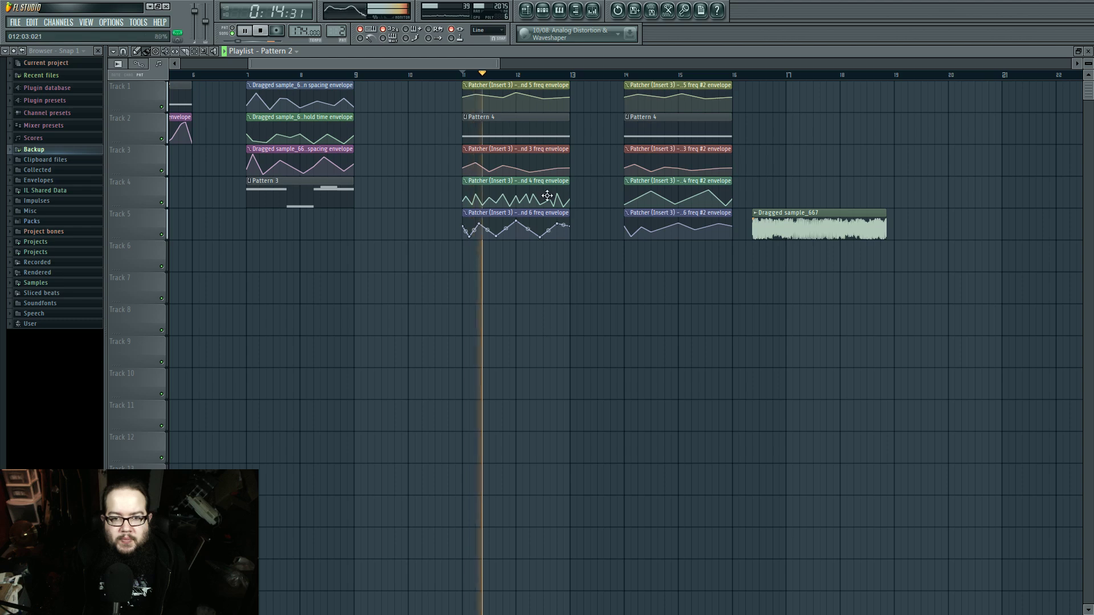
pyautogui.press('F6')
pyautogui.press('space')
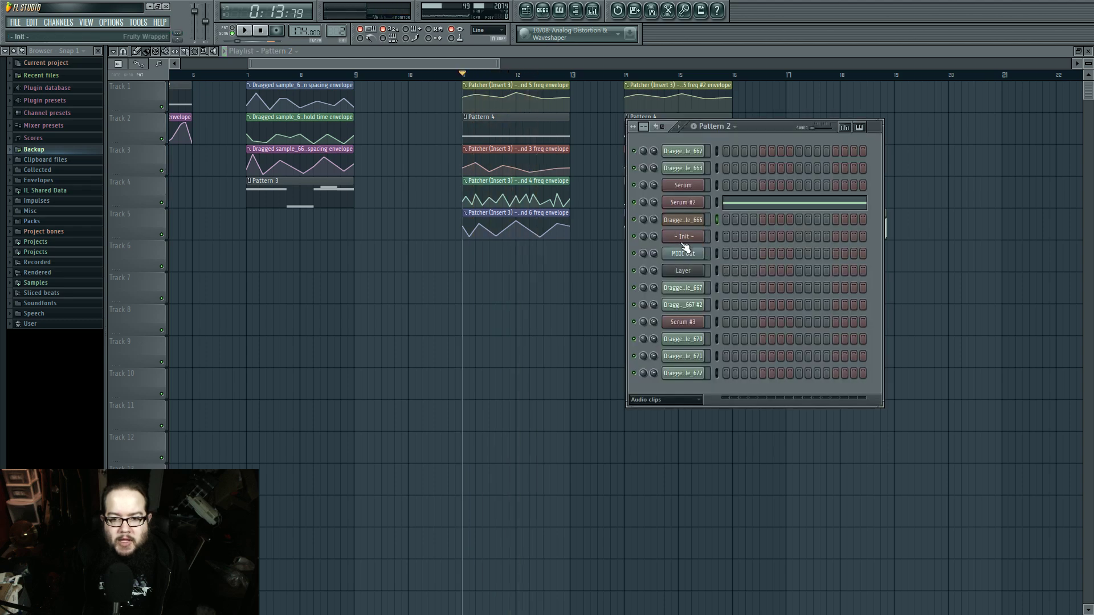
# Open the Init Serum channel and show the effect chain of its mixer track, Insert 3
pyautogui.click(683, 238)
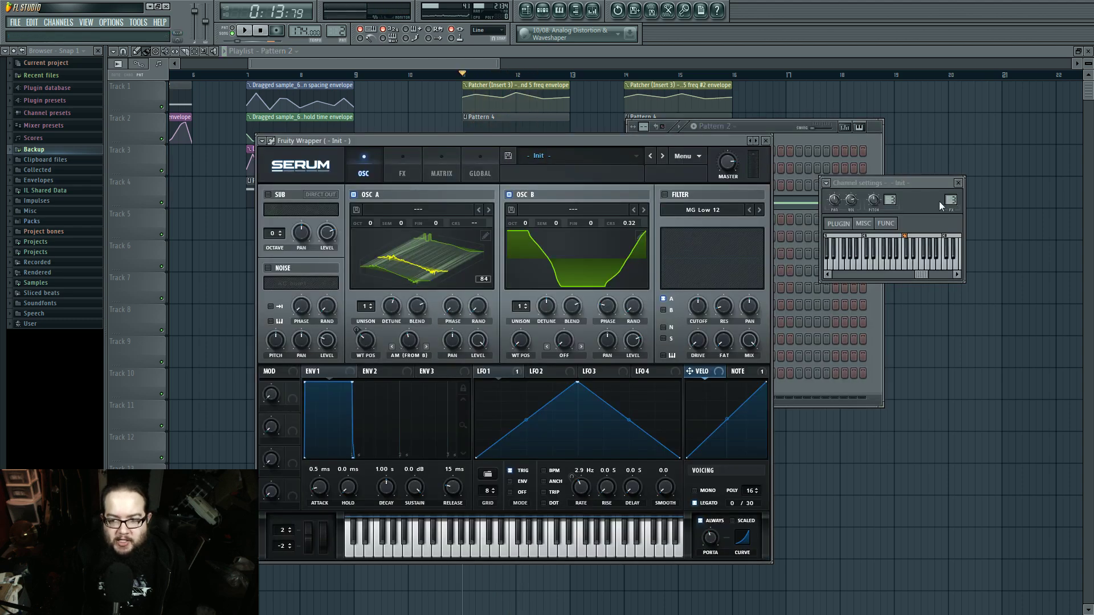
pyautogui.click(952, 202)
pyautogui.doubleClick(952, 201)
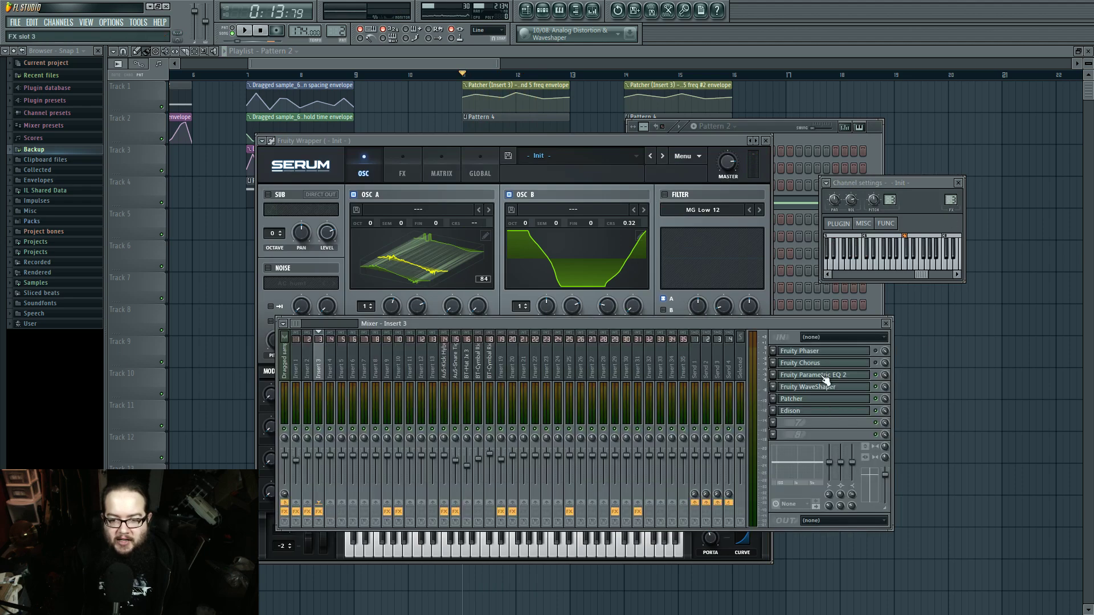
# Examine the first and last frames of oscillator A's wavetable in the Serum table editor, finishing on frame 1
pyautogui.click(491, 144)
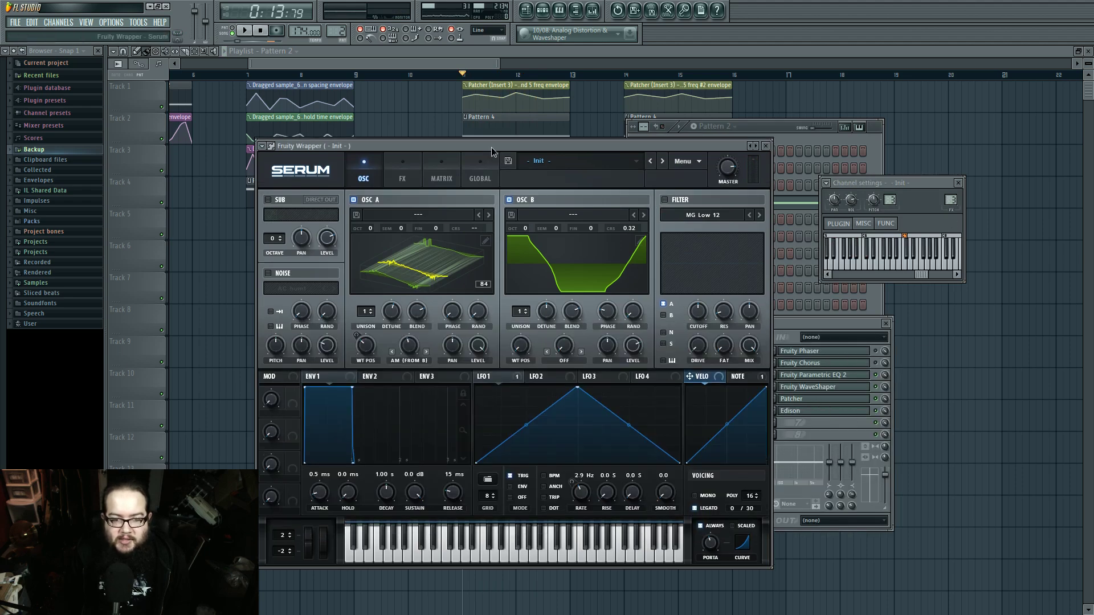
pyautogui.click(491, 244)
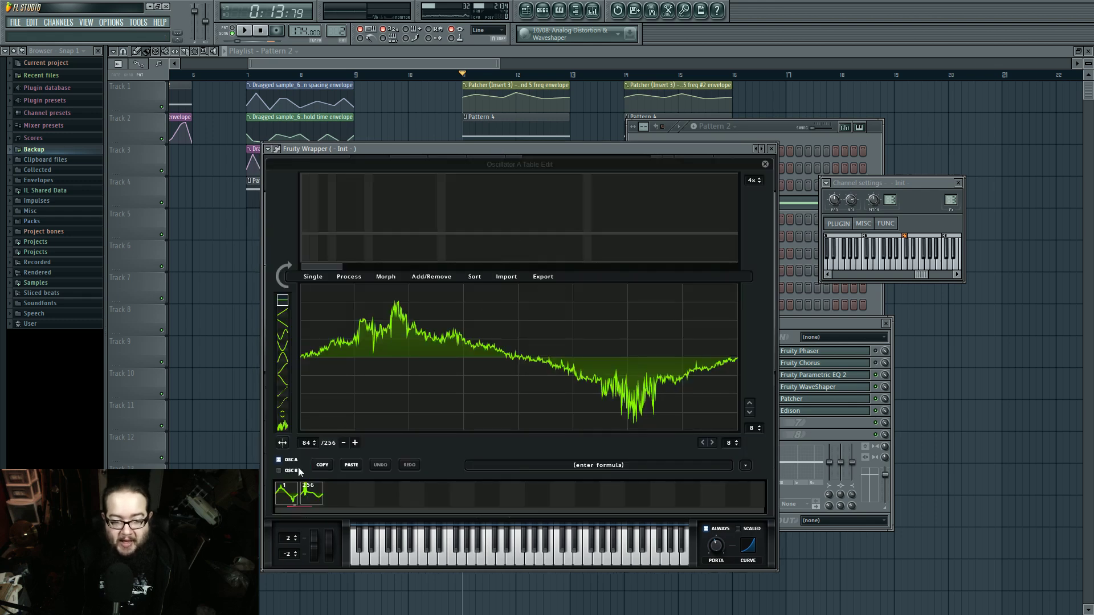
pyautogui.click(287, 500)
pyautogui.click(313, 495)
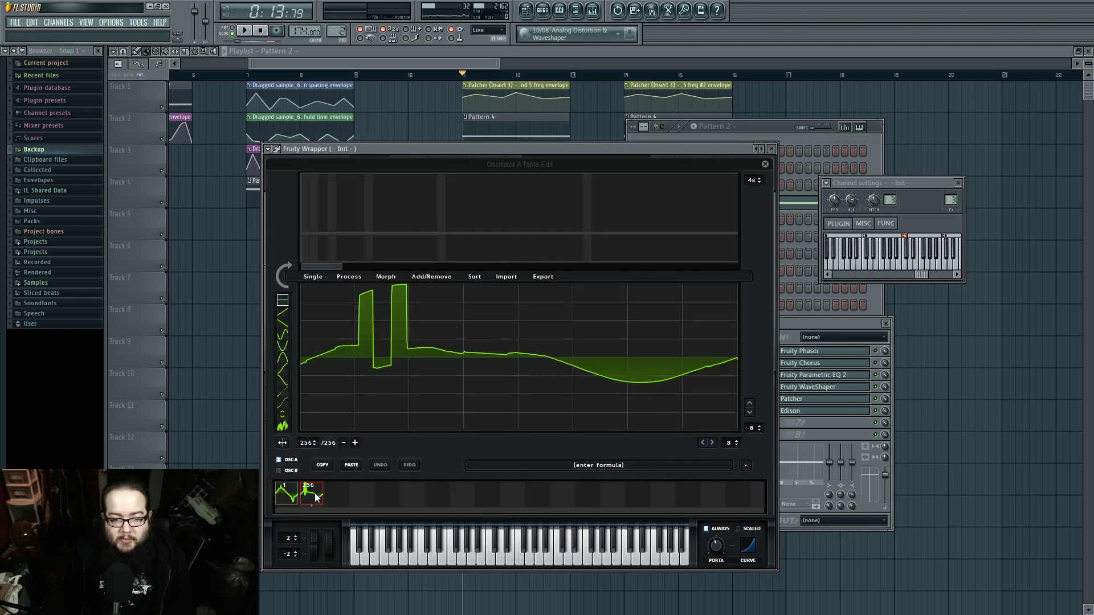
pyautogui.click(286, 494)
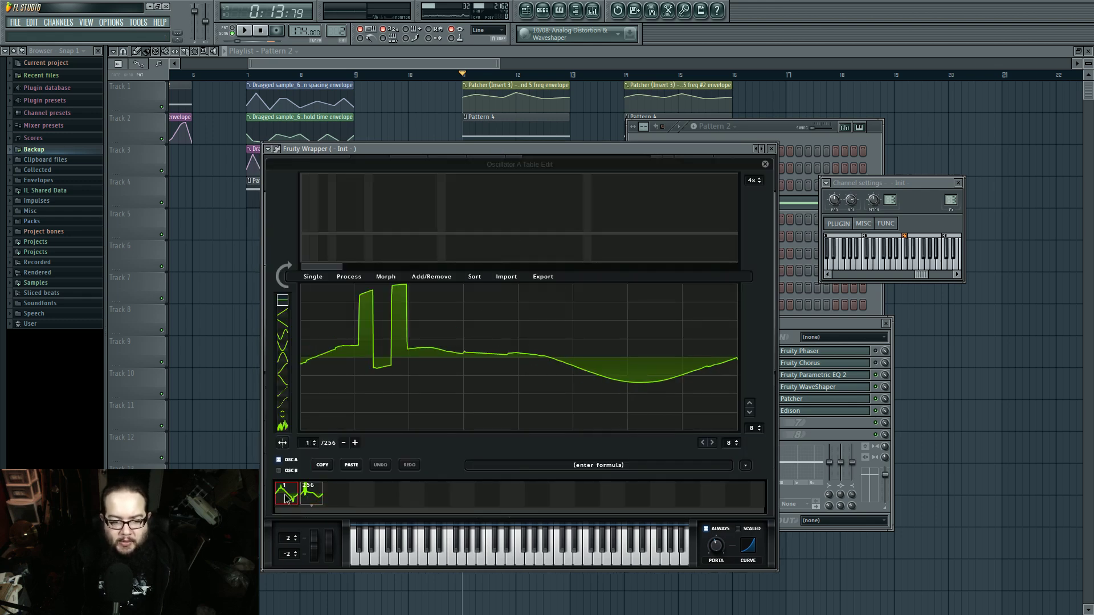
pyautogui.click(765, 165)
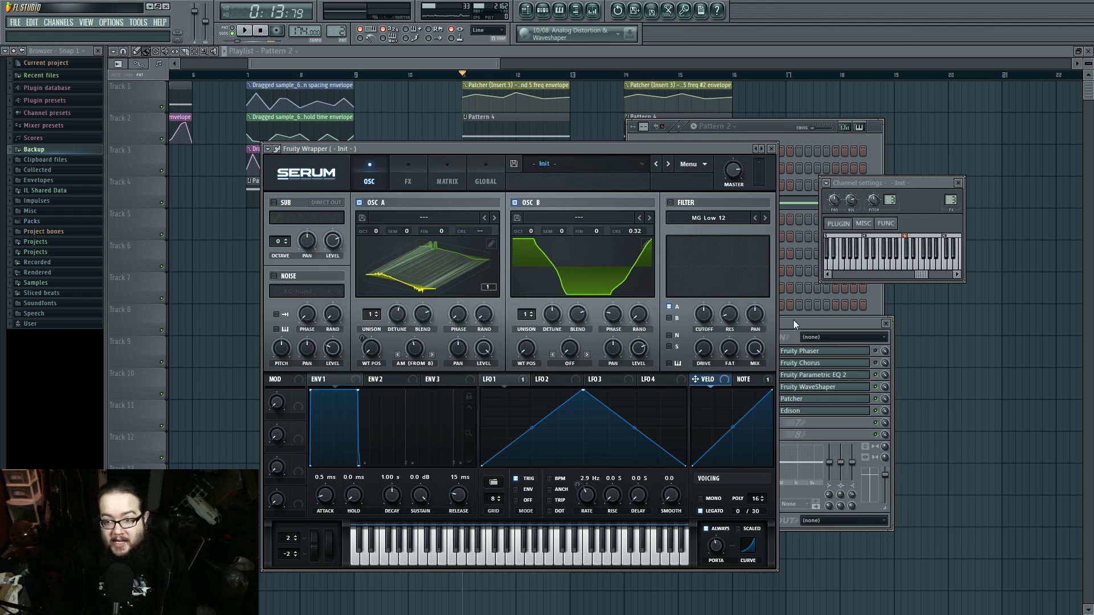
# Open the Patcher effect on Insert 3 and move the Vocodex module slightly up in the map
pyautogui.click(825, 400)
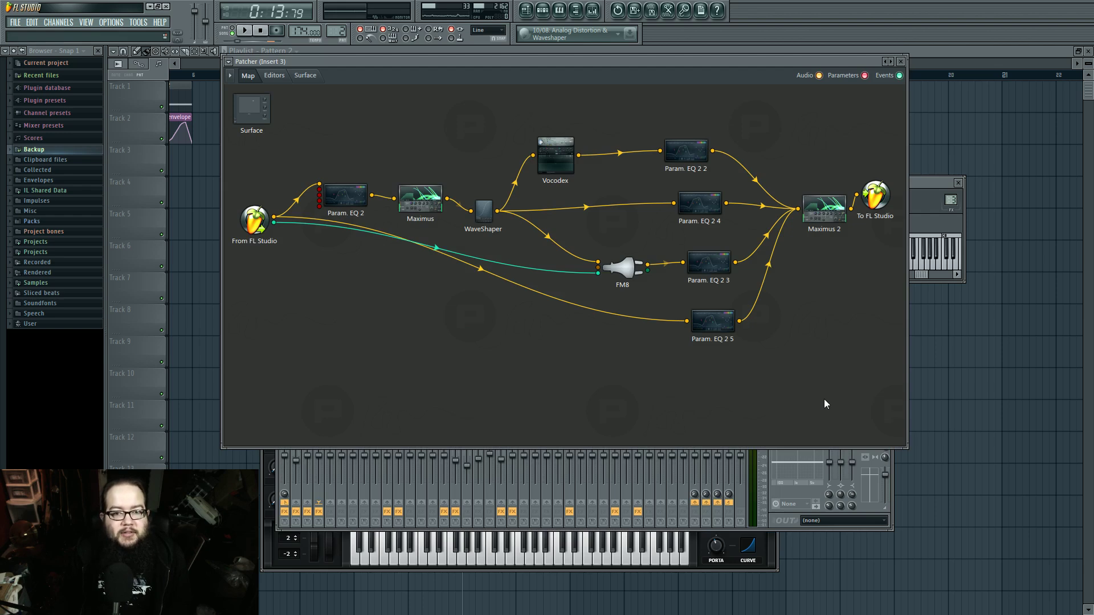
pyautogui.moveTo(556, 169); pyautogui.dragTo(567, 153)
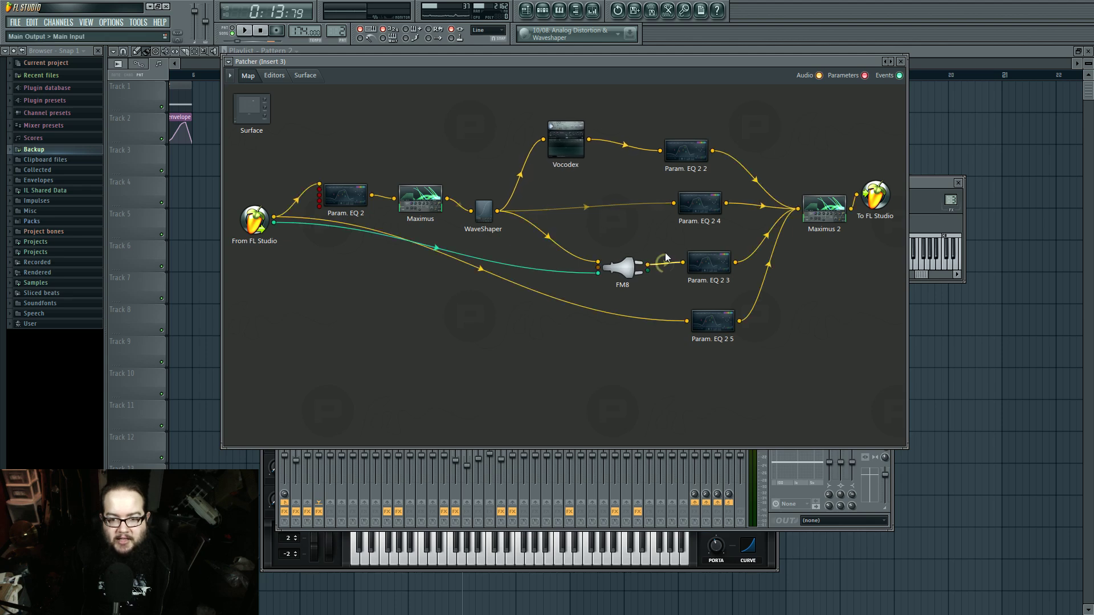
# Deactivate the output link of Param. EQ 2 4 in the Patcher map and play the section to hear the remaining branches
pyautogui.rightClick(740, 206)
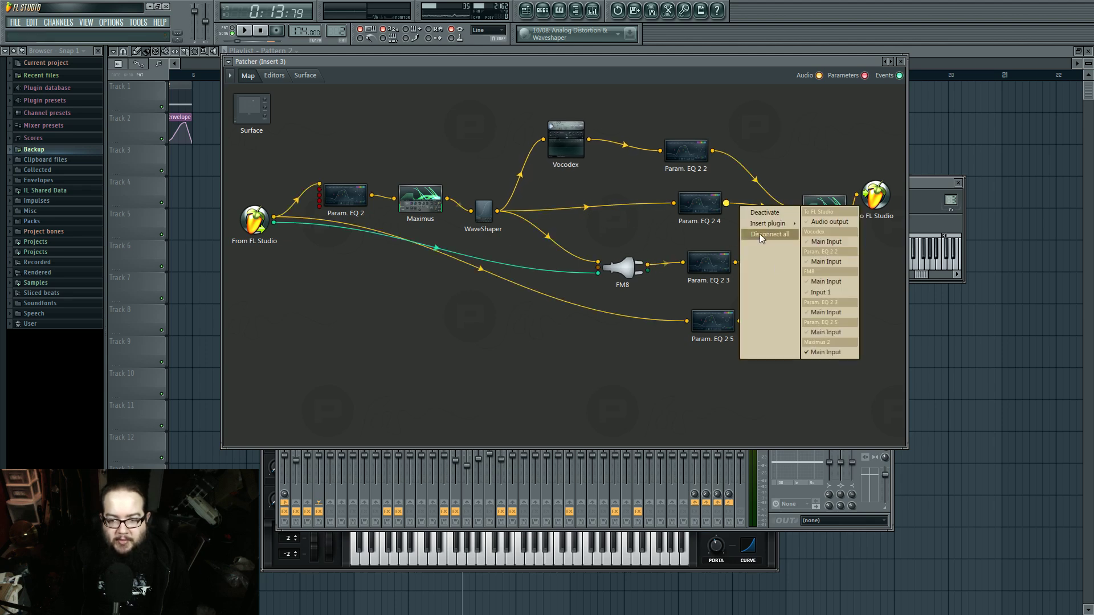
pyautogui.click(751, 211)
pyautogui.press('space')
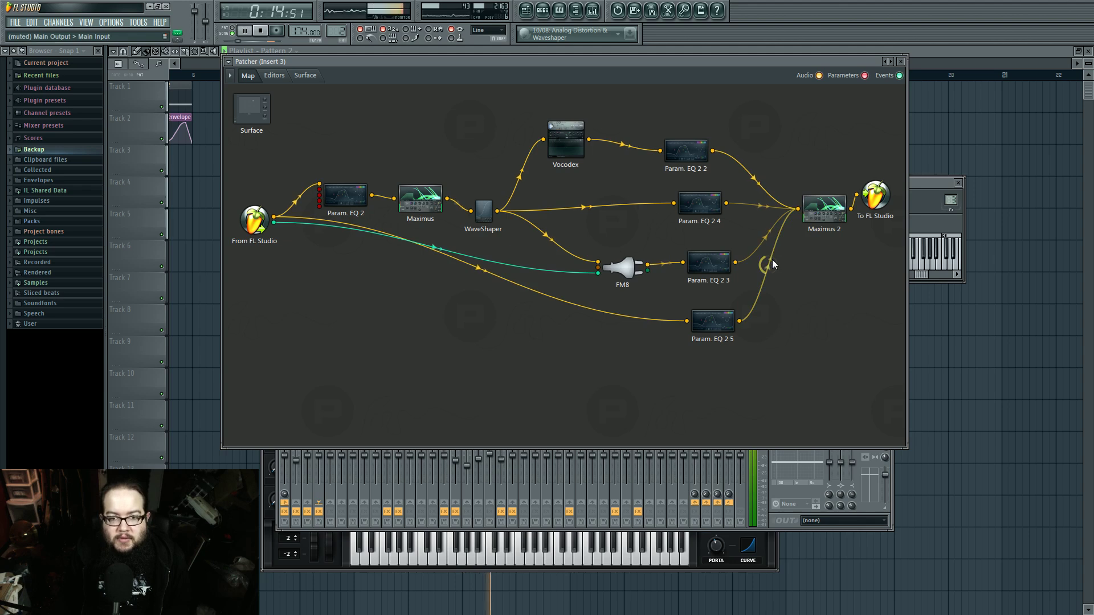
pyautogui.press('space')
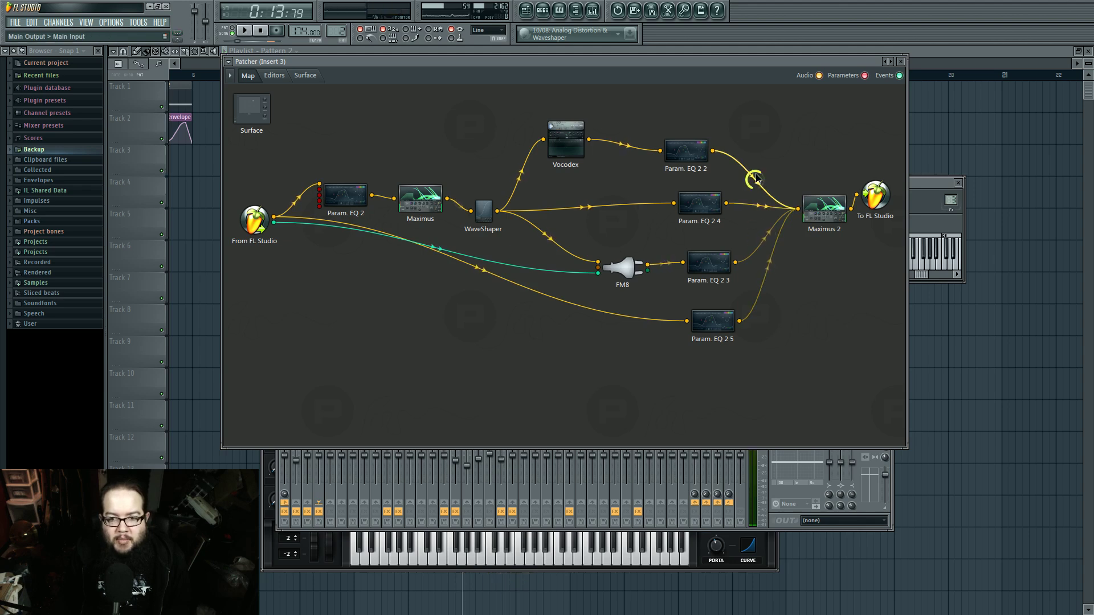
# Mute and unmute the Param. EQ output links in the Patcher map while playing the section to hear its branches separately
pyautogui.press('space')
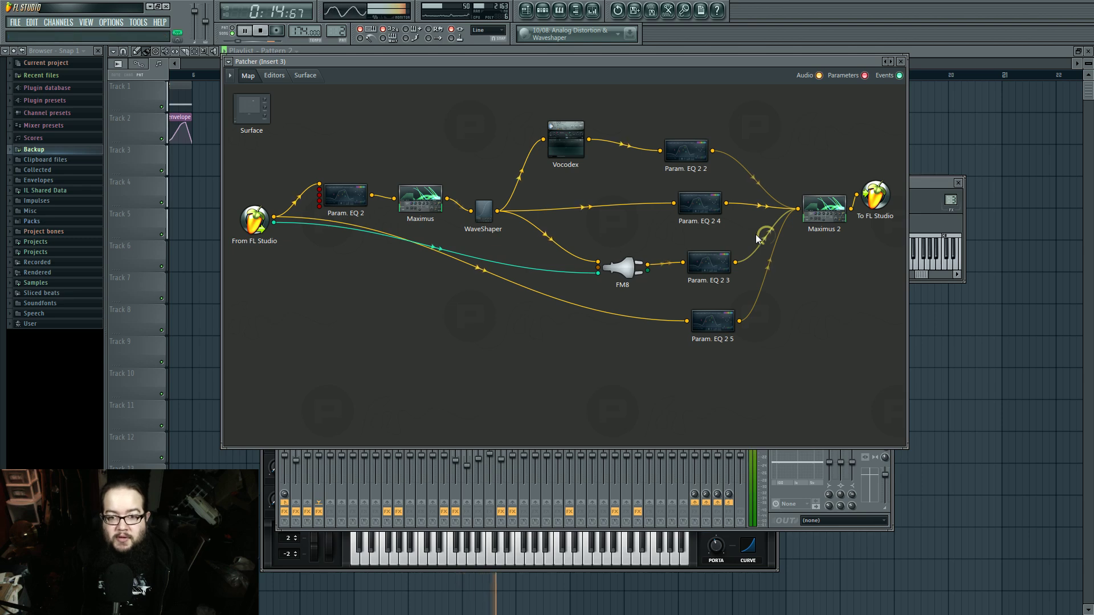
pyautogui.press('space')
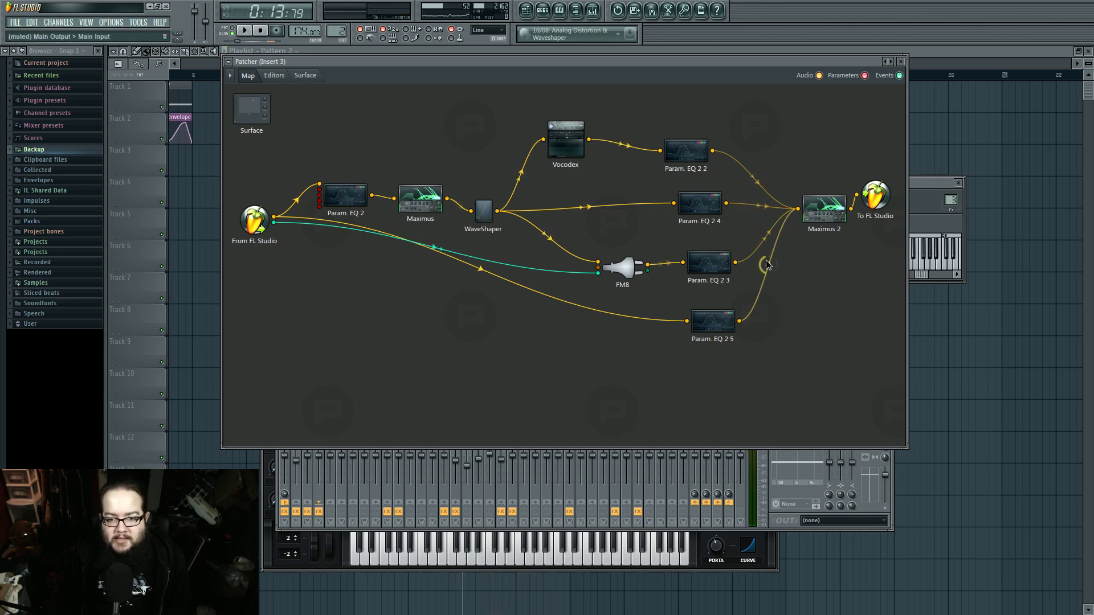
pyautogui.press('space')
pyautogui.press('space')
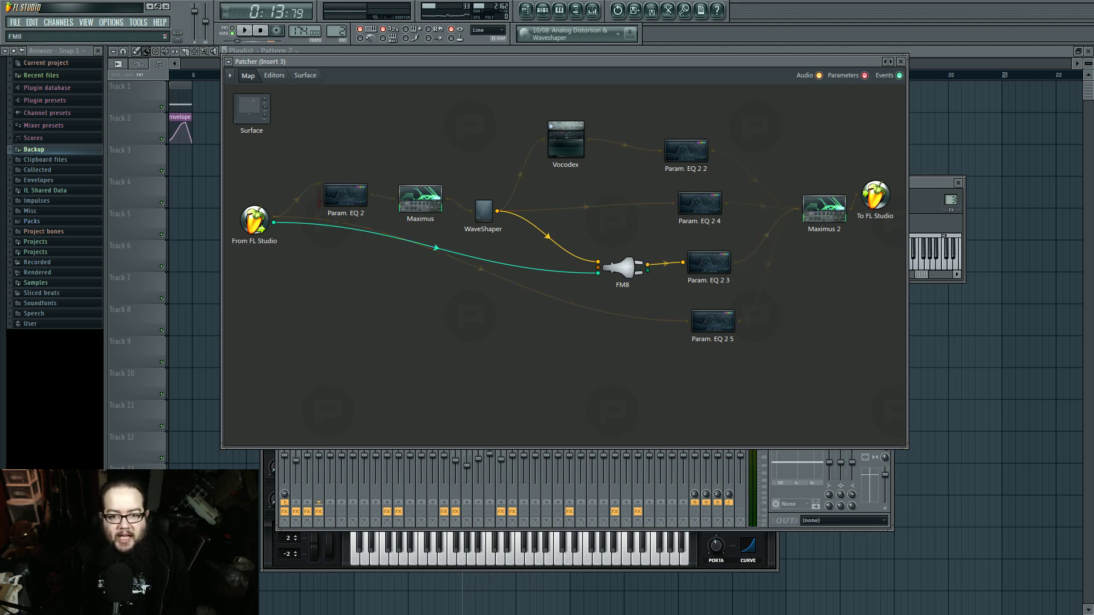
# Open the FM8 editor inside Patcher, play the section with it showing, and return to the map
pyautogui.doubleClick(628, 269)
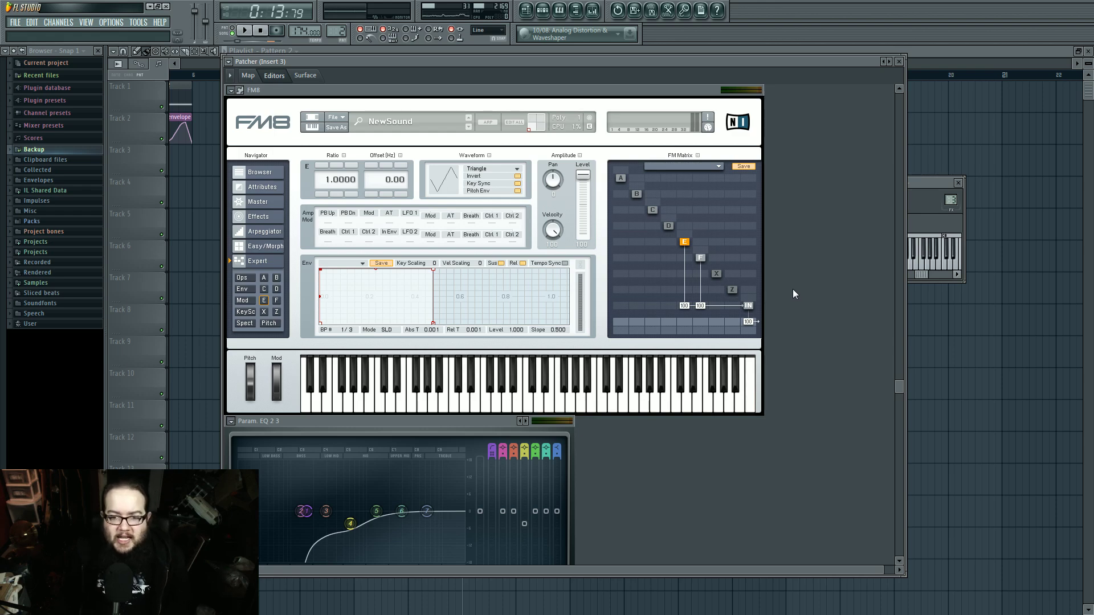
pyautogui.press('space')
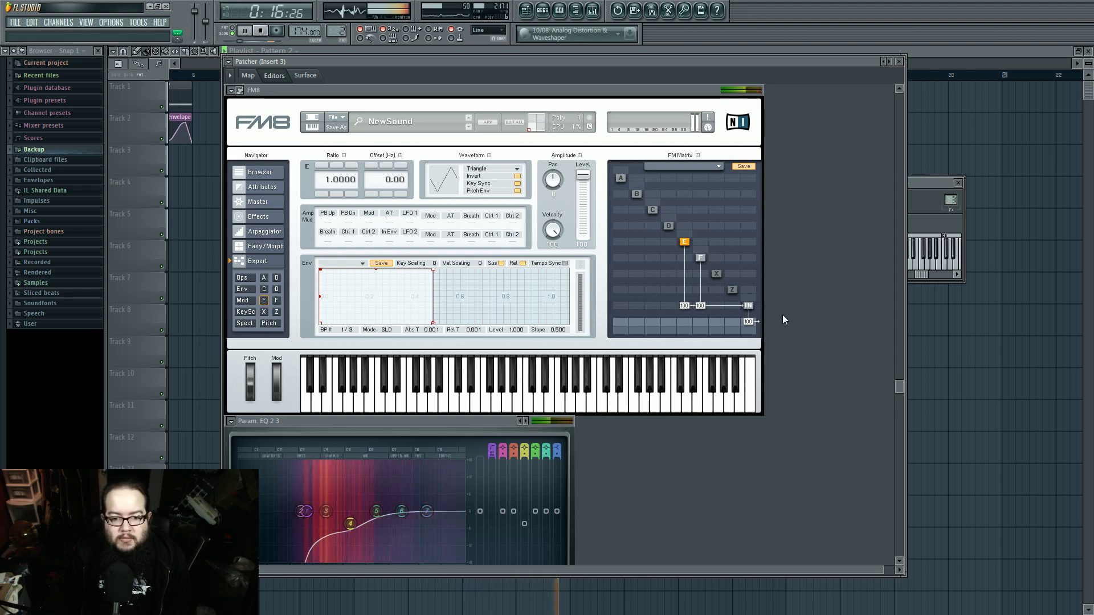
pyautogui.click(248, 76)
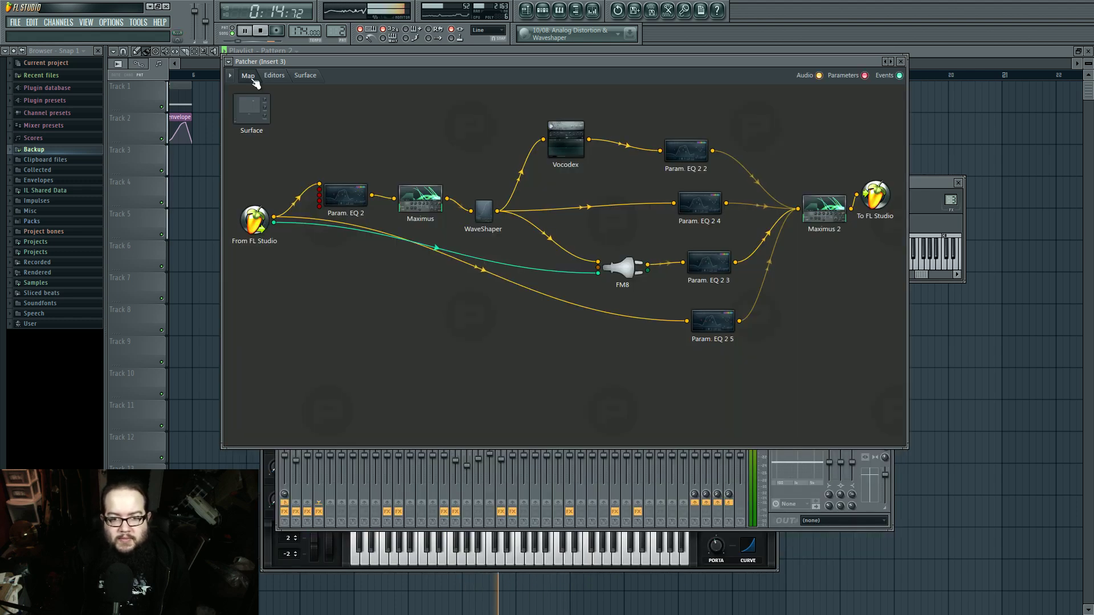
# Play the second Pattern 4 section from bar 14 in the playlist and reopen the Patcher on mixer track Insert 3
pyautogui.click(568, 50)
pyautogui.click(618, 73)
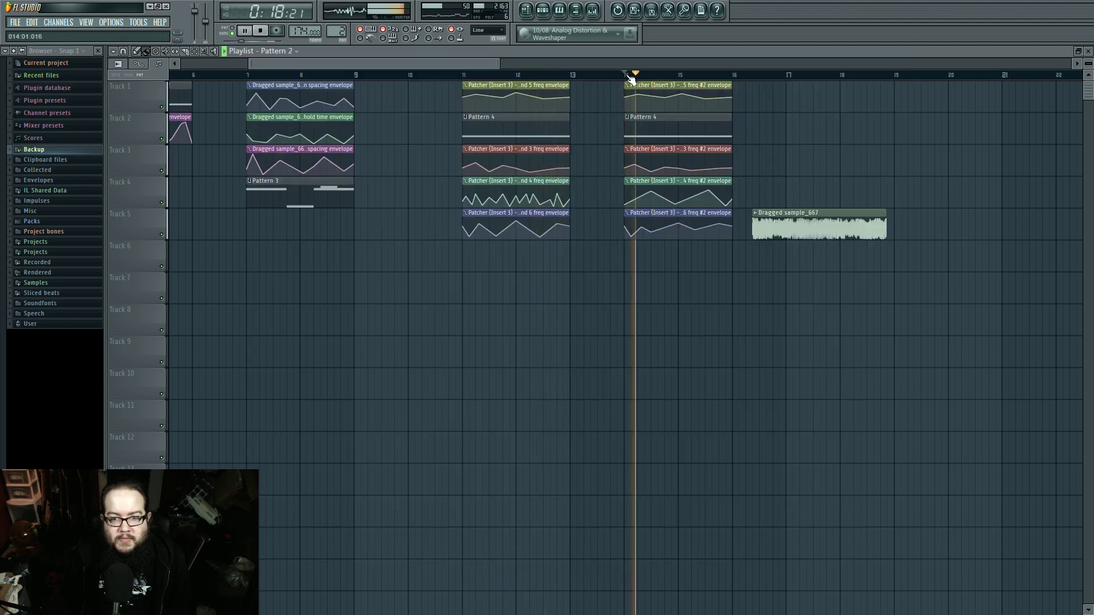
pyautogui.click(593, 13)
pyautogui.press('space')
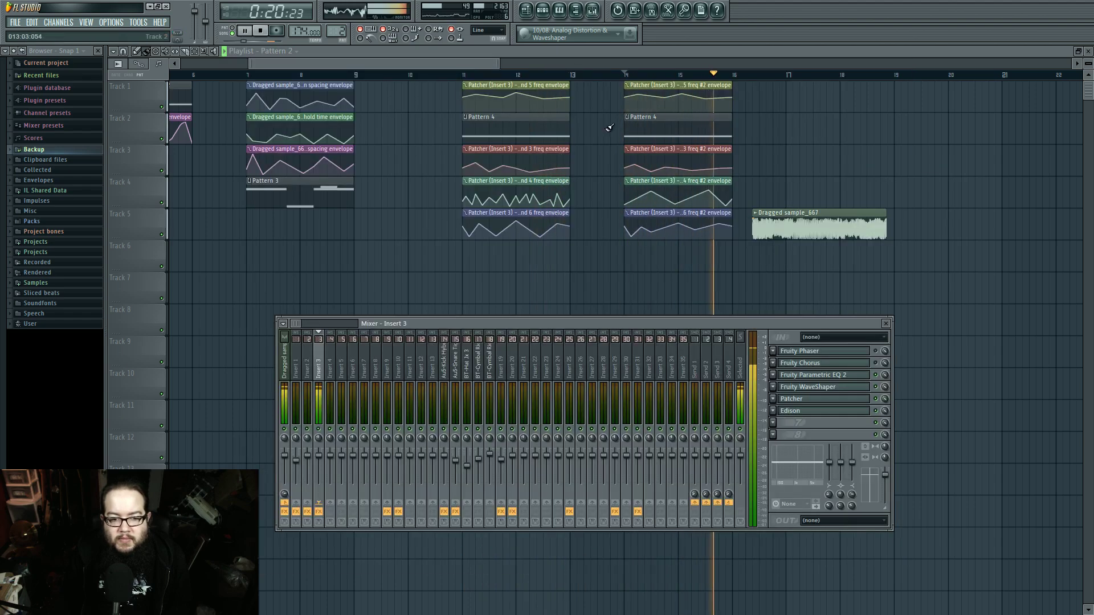
pyautogui.click(820, 418)
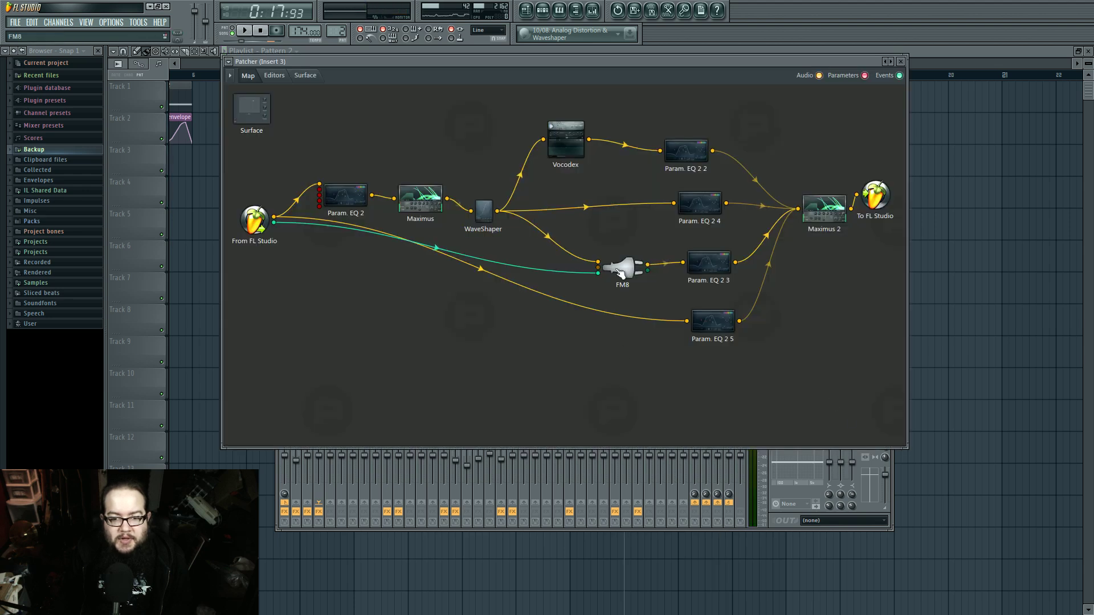
# Move the FM8 module slightly up and left in the Patcher map and inspect the MIDI port outputs of From FL Studio
pyautogui.moveTo(622, 268)
pyautogui.mouseDown()
pyautogui.moveTo(590, 271)
pyautogui.moveTo(610, 262)
pyautogui.mouseUp()
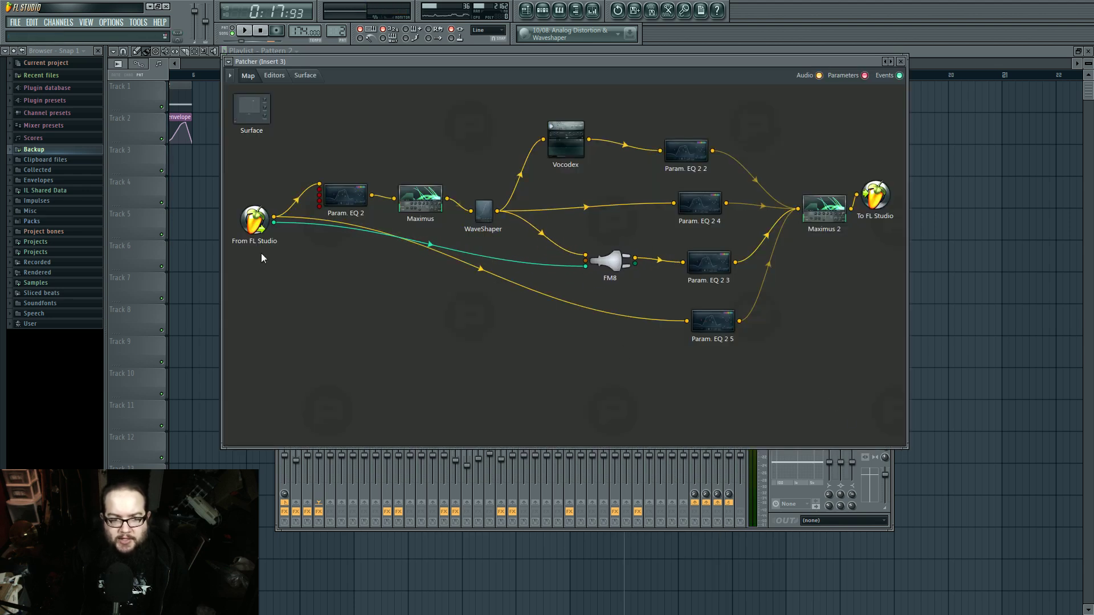
pyautogui.rightClick(261, 220)
pyautogui.moveTo(283, 240)
pyautogui.moveTo(323, 251)
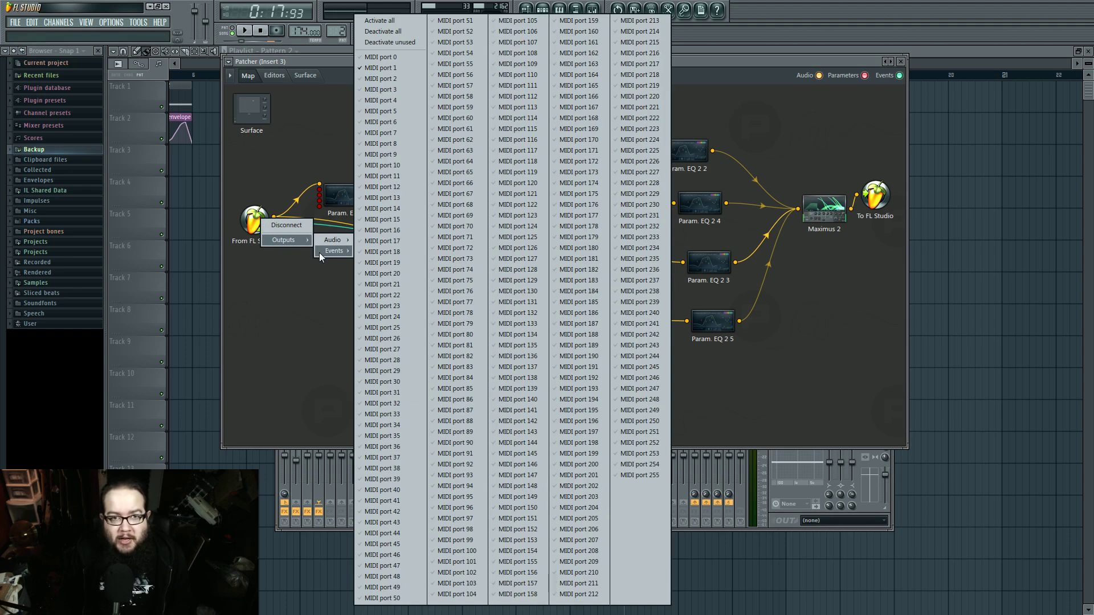
pyautogui.click(377, 274)
# Show the MIDI out channel's settings and inspect the Voice/MIDI event input of the FM8 module in Patcher
pyautogui.click(543, 10)
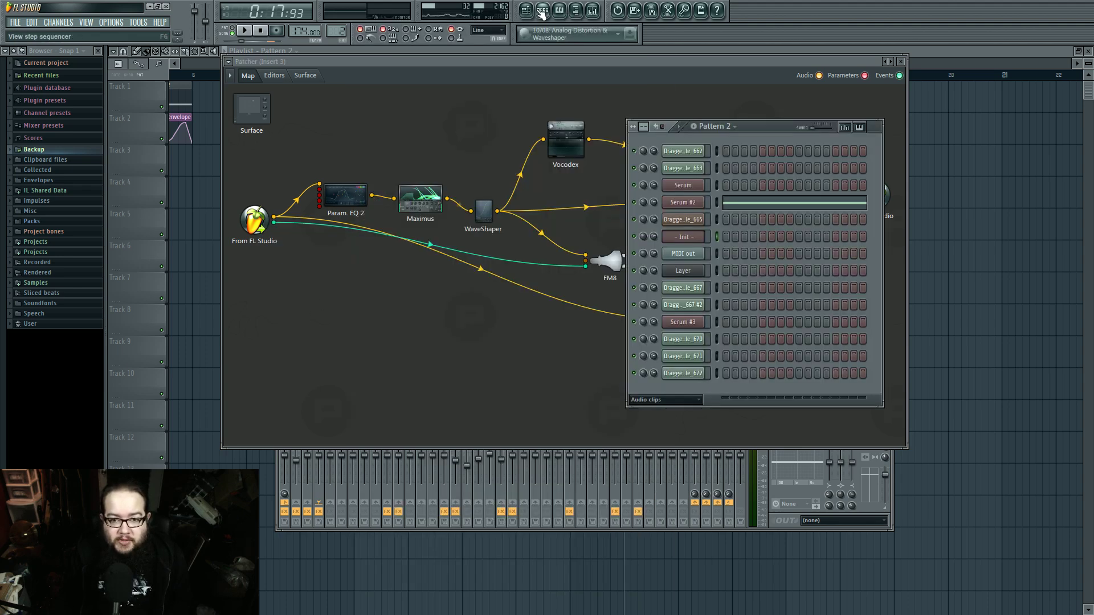
pyautogui.click(688, 254)
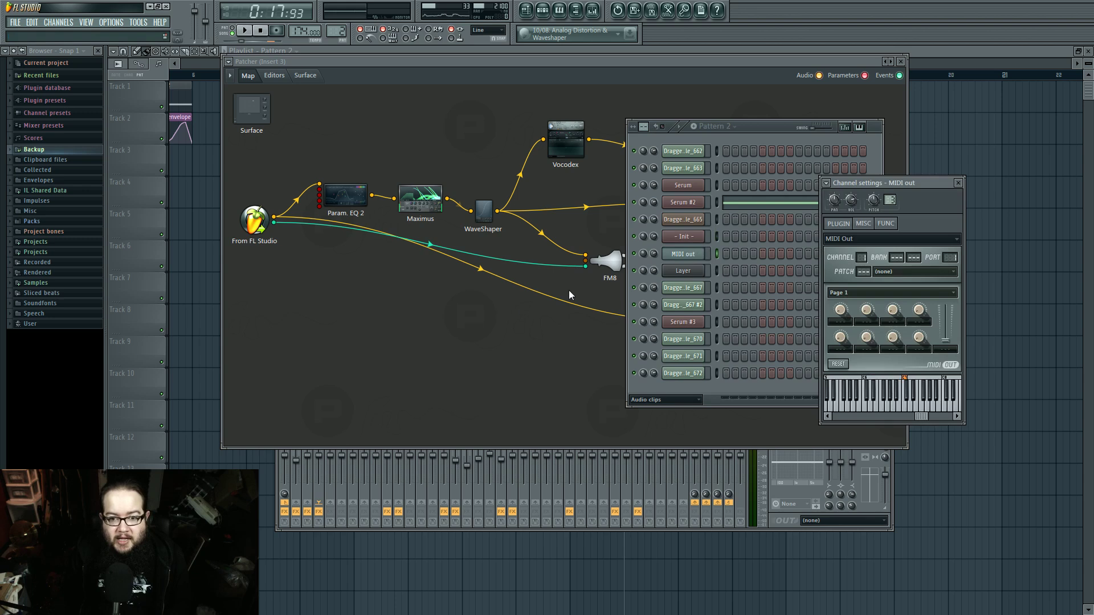
pyautogui.click(618, 266)
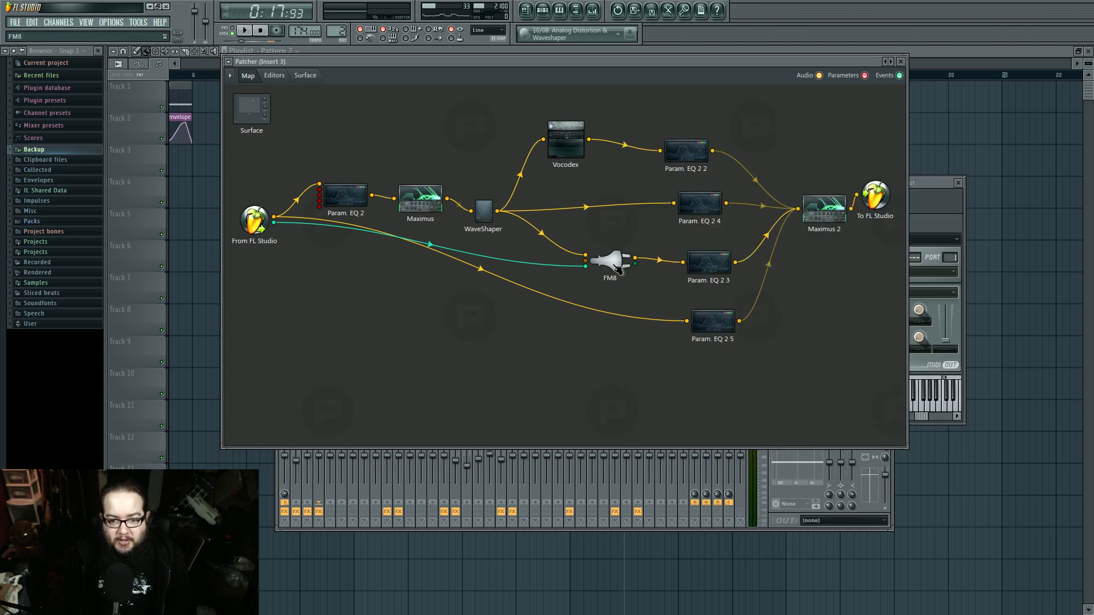
pyautogui.rightClick(614, 266)
pyautogui.moveTo(641, 323)
pyautogui.moveTo(703, 338)
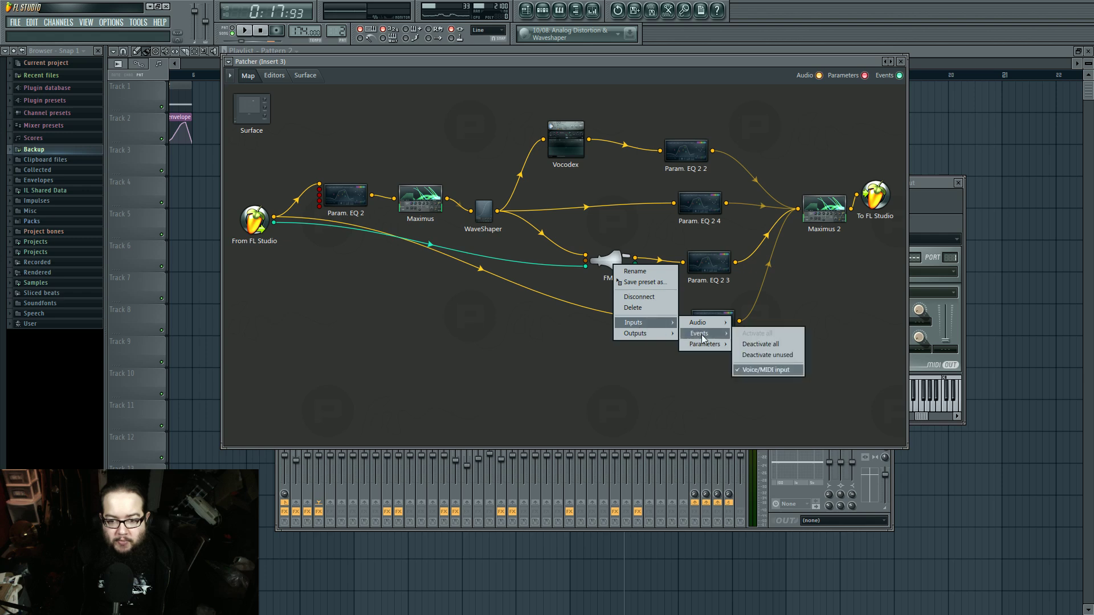
pyautogui.click(775, 370)
# Show FM8's plugin wrapper settings in Patcher and reset its MIDI input port to unassigned (---)
pyautogui.doubleClick(607, 261)
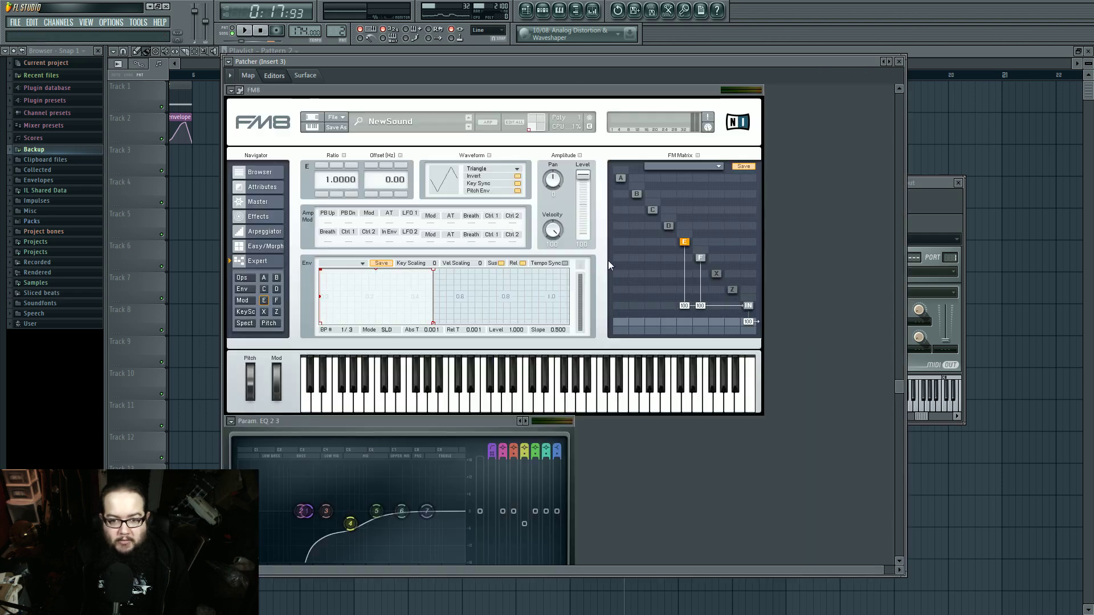
pyautogui.click(240, 90)
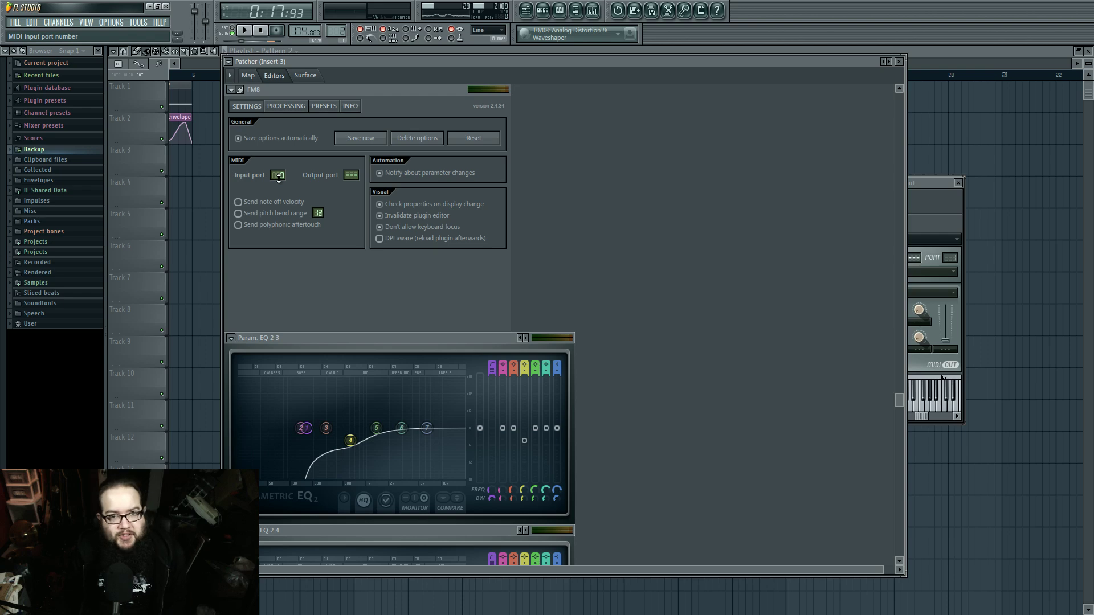
pyautogui.click(251, 75)
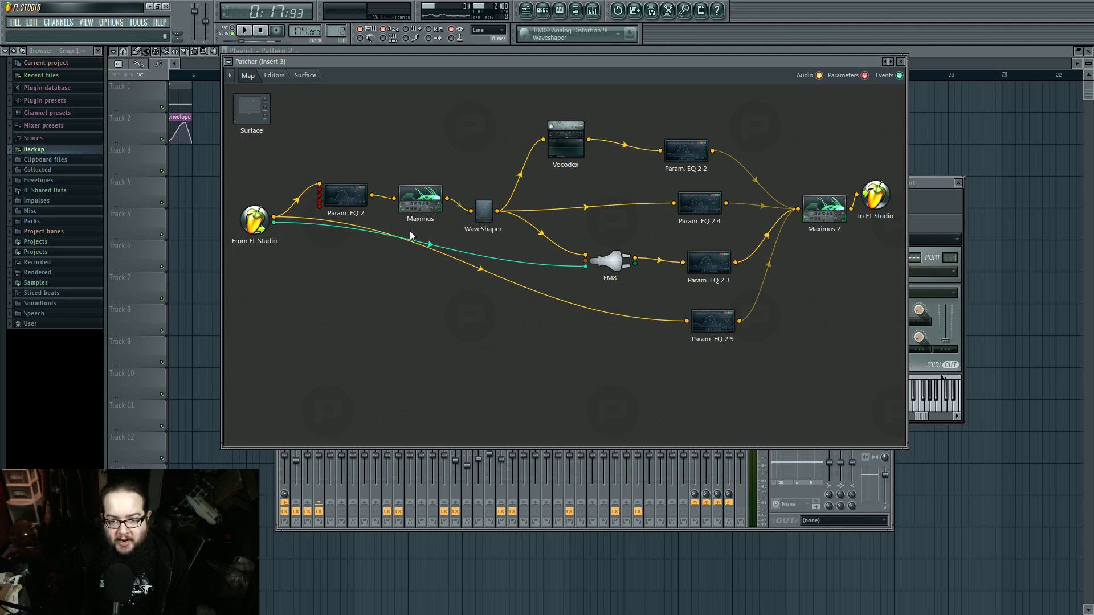
pyautogui.doubleClick(607, 263)
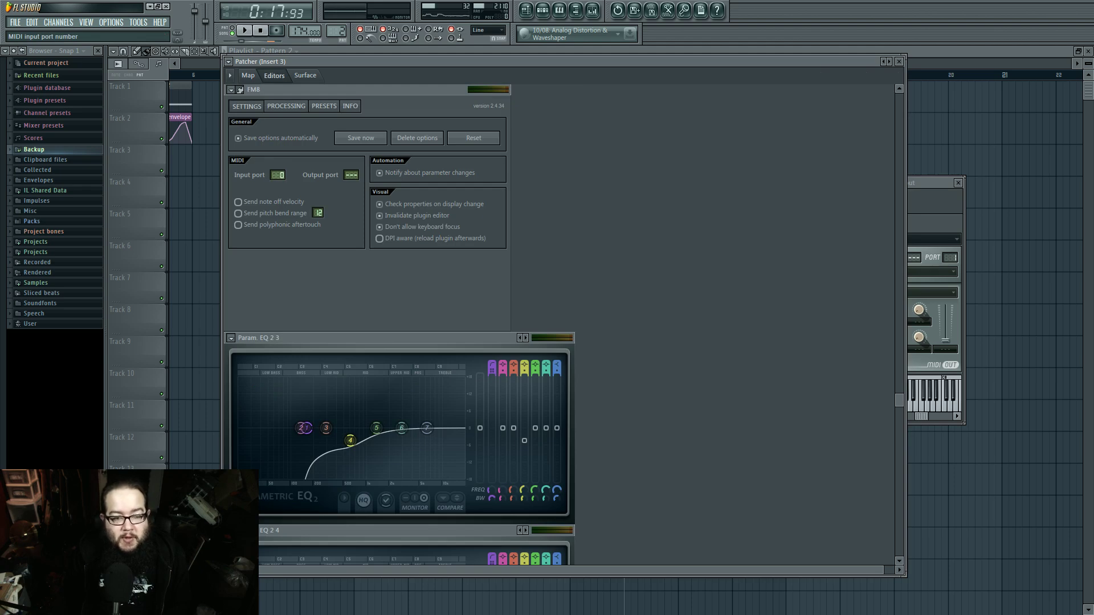
pyautogui.moveTo(277, 175); pyautogui.dragTo(277, 188)
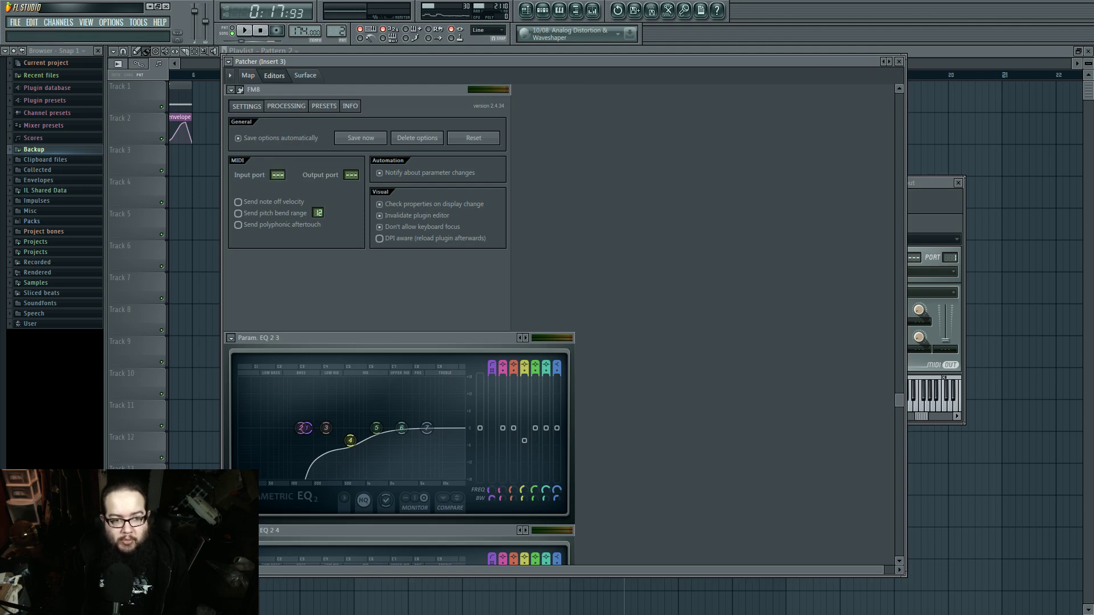
pyautogui.click(241, 91)
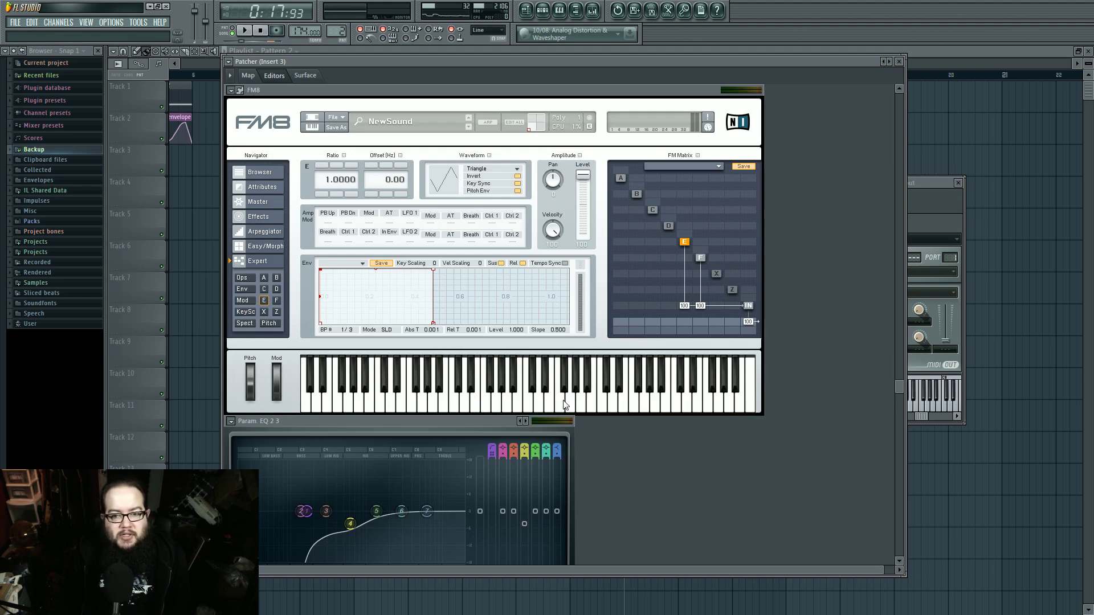
# Examine operators E and F in FM8's FM matrix, finishing on operator F
pyautogui.click(697, 260)
pyautogui.click(685, 242)
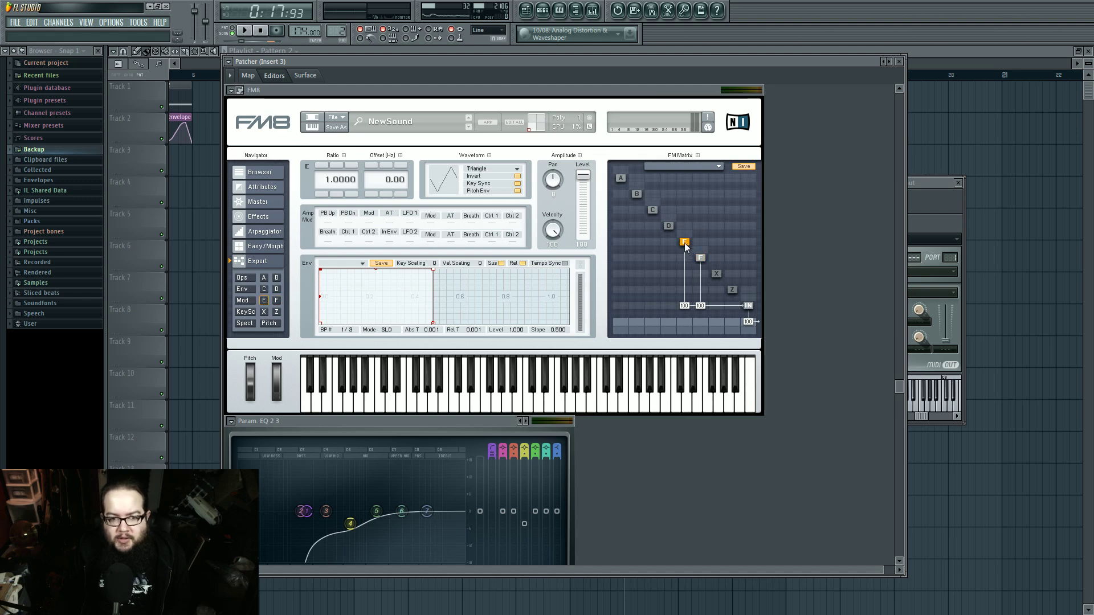
pyautogui.click(700, 258)
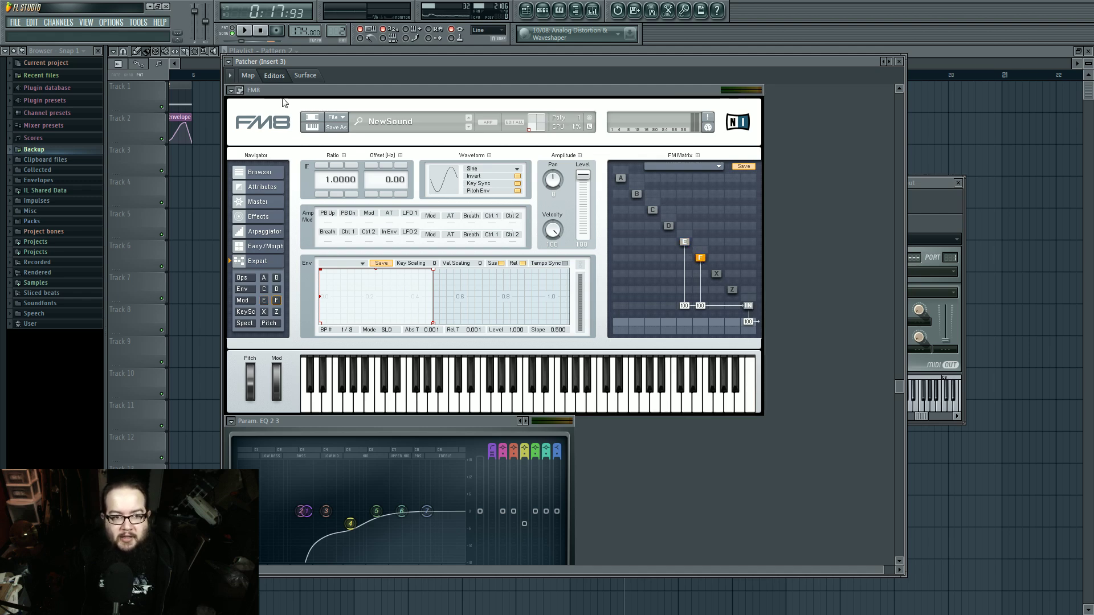
# Reactivate all the Param. EQ output links into Maximus 2 in the Patcher map and play the section through every branch
pyautogui.click(248, 75)
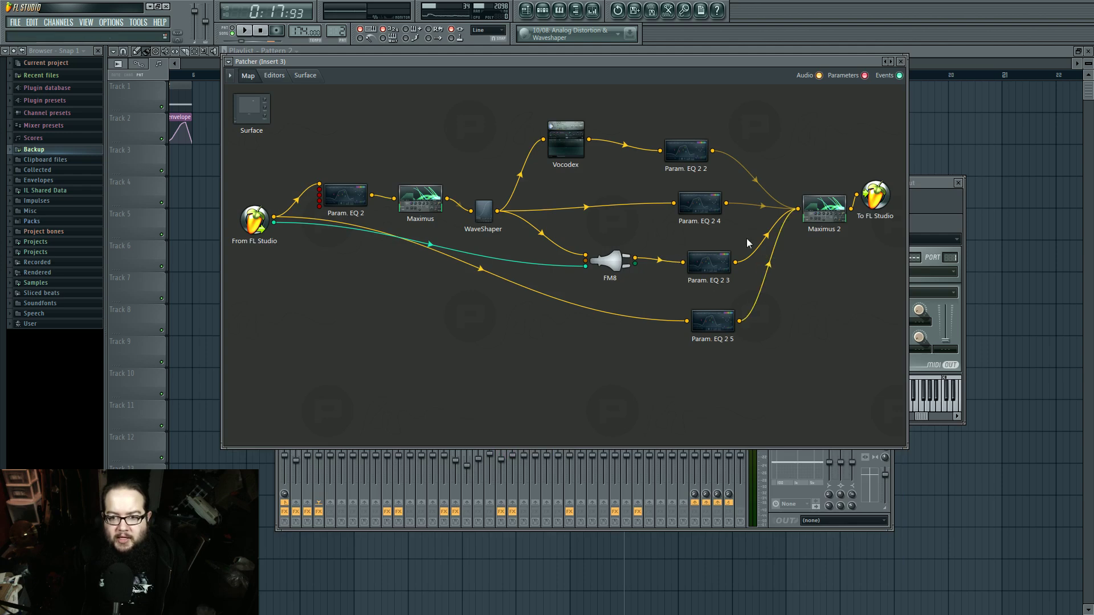
pyautogui.press('space')
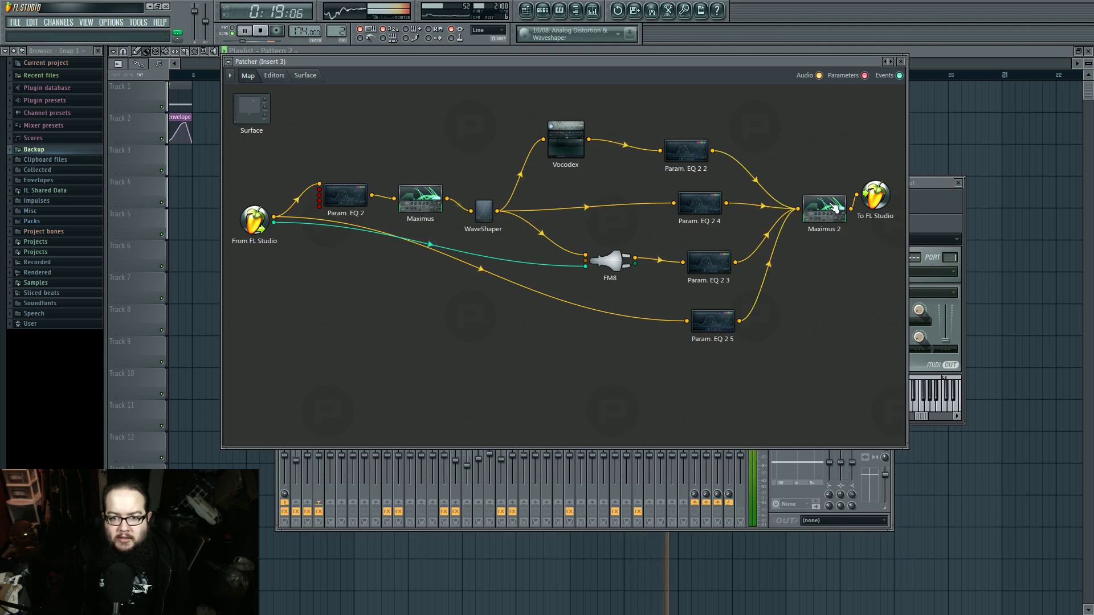
pyautogui.press('space')
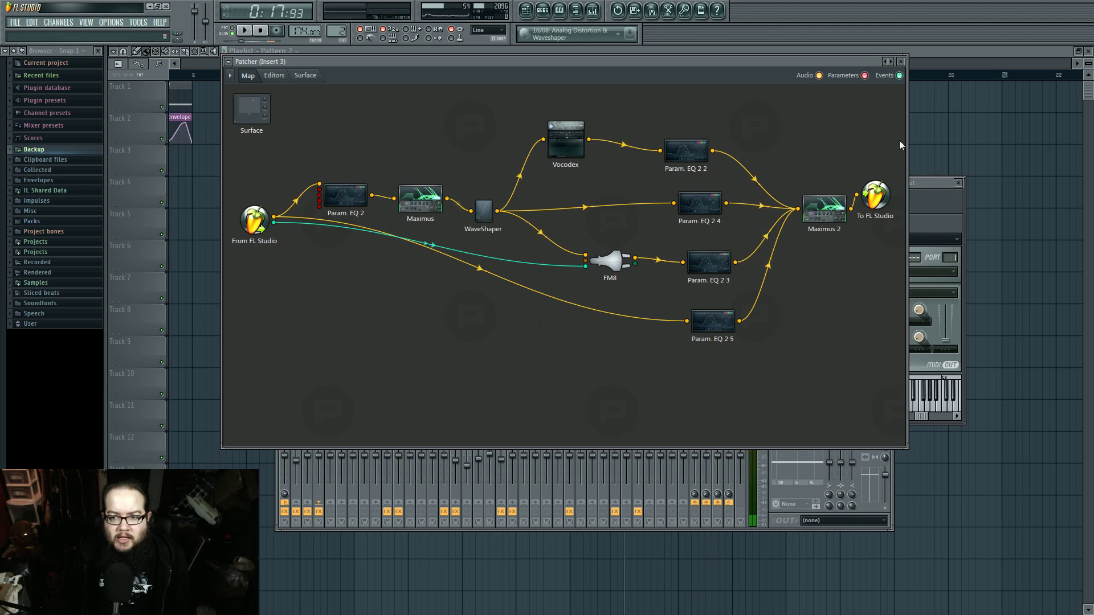
# Return to the playlist and set the playback position just before the Dragged sample_667 clip on Track 5
pyautogui.rightClick(929, 125)
pyautogui.moveTo(733, 266); pyautogui.dragTo(618, 317)
pyautogui.scroll(-1, 643, 321)
pyautogui.moveTo(819, 280); pyautogui.dragTo(674, 285)
pyautogui.moveTo(449, 108); pyautogui.dragTo(553, 112)
pyautogui.press('space')
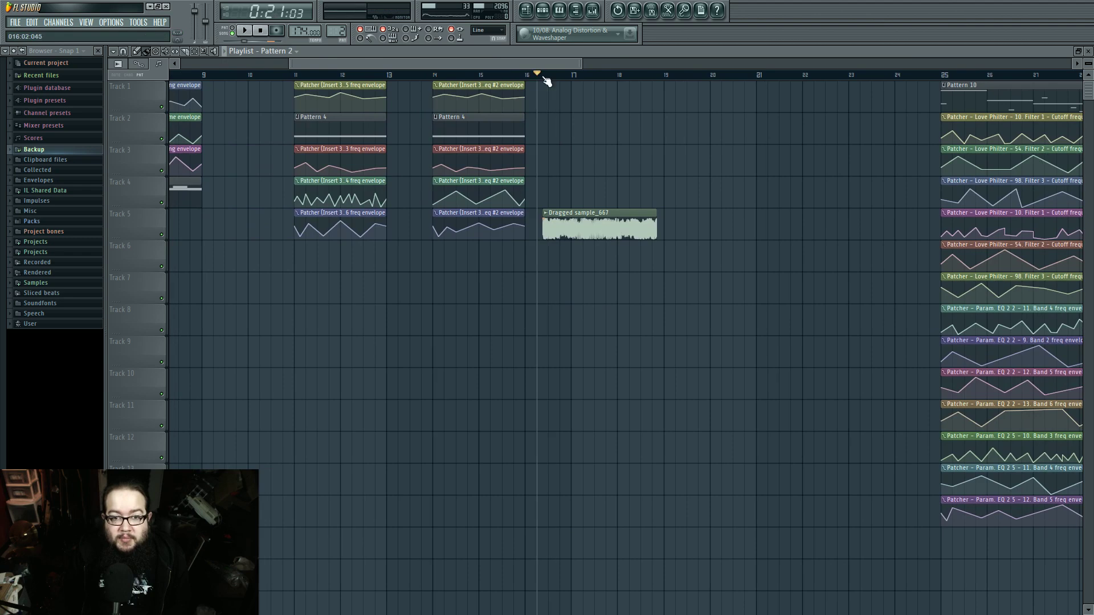
pyautogui.moveTo(636, 268); pyautogui.dragTo(686, 330)
pyautogui.press('space')
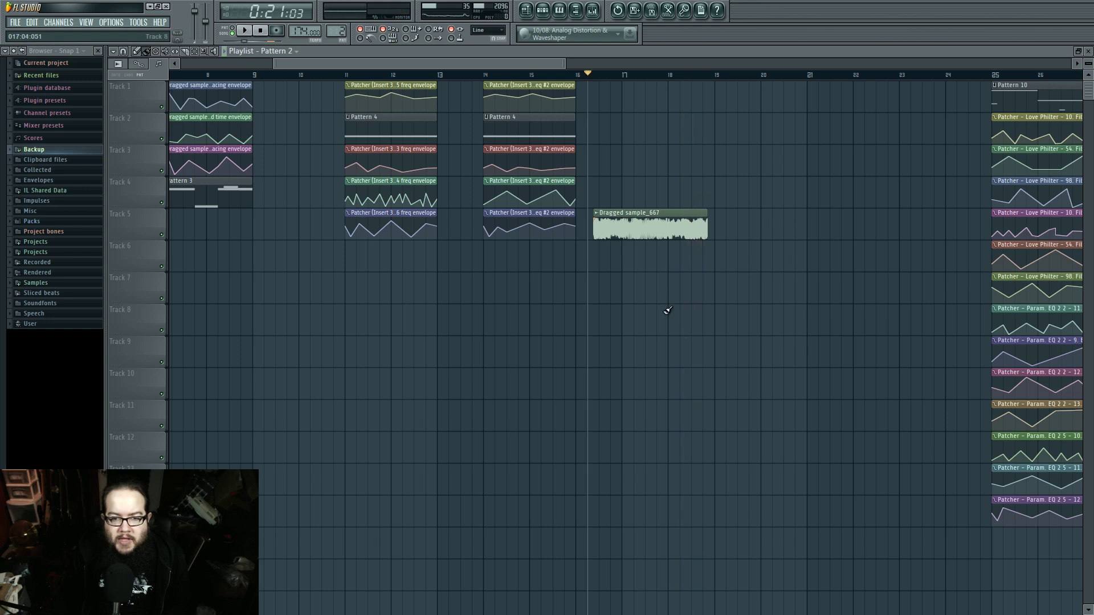
# Point out the Pattern 4 section at bar 11 and play the Dragged sample_667 clip on Track 5
pyautogui.click(344, 76)
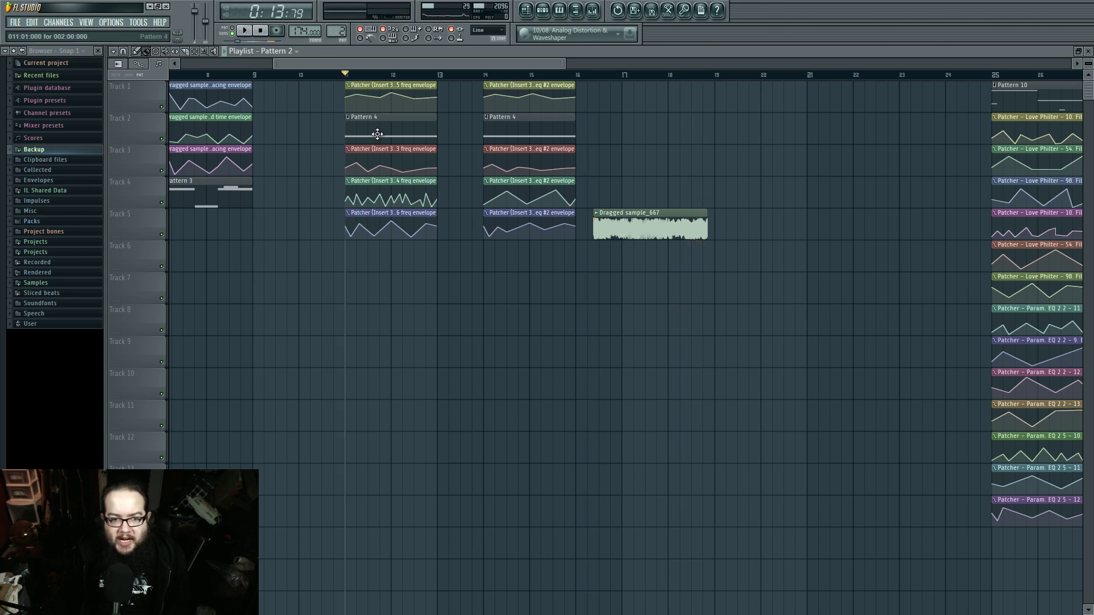
pyautogui.click(593, 75)
pyautogui.press('space')
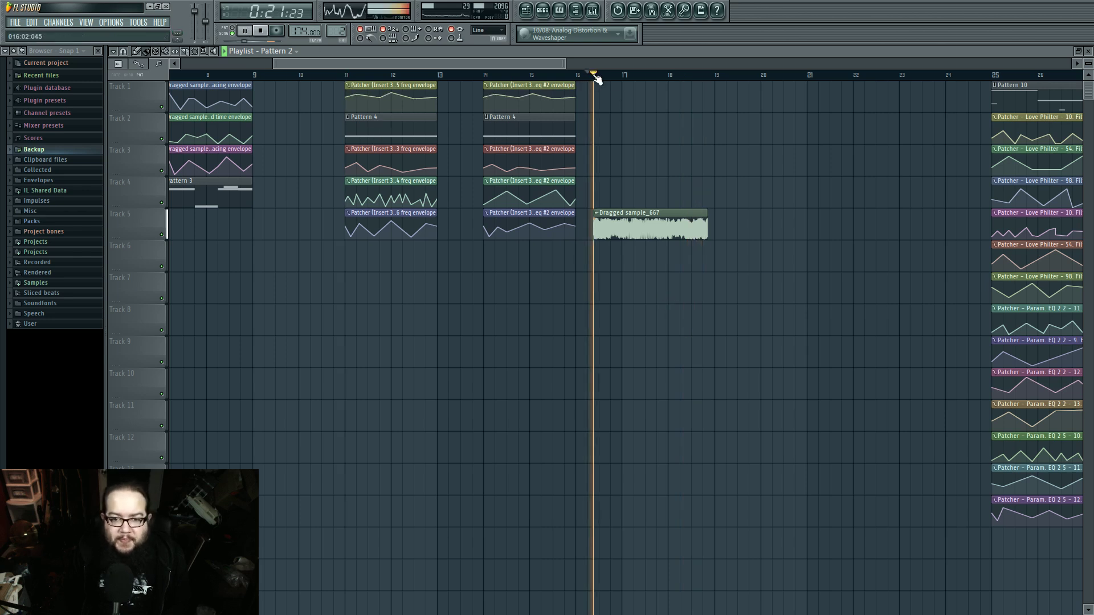
pyautogui.scroll(4, 710, 293)
pyautogui.scroll(-4, 656, 276)
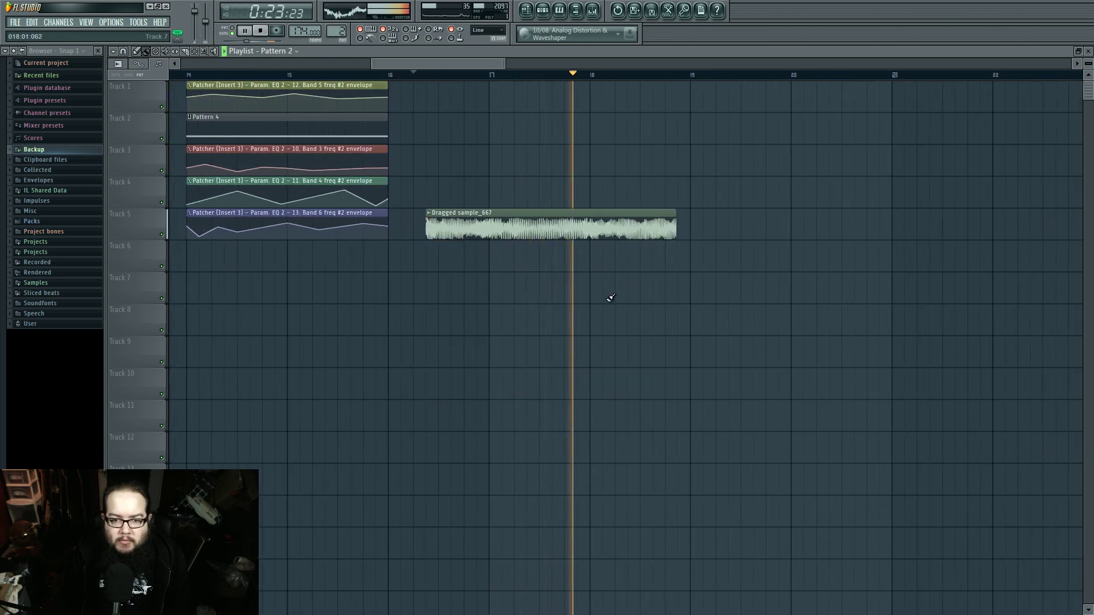
pyautogui.press('space')
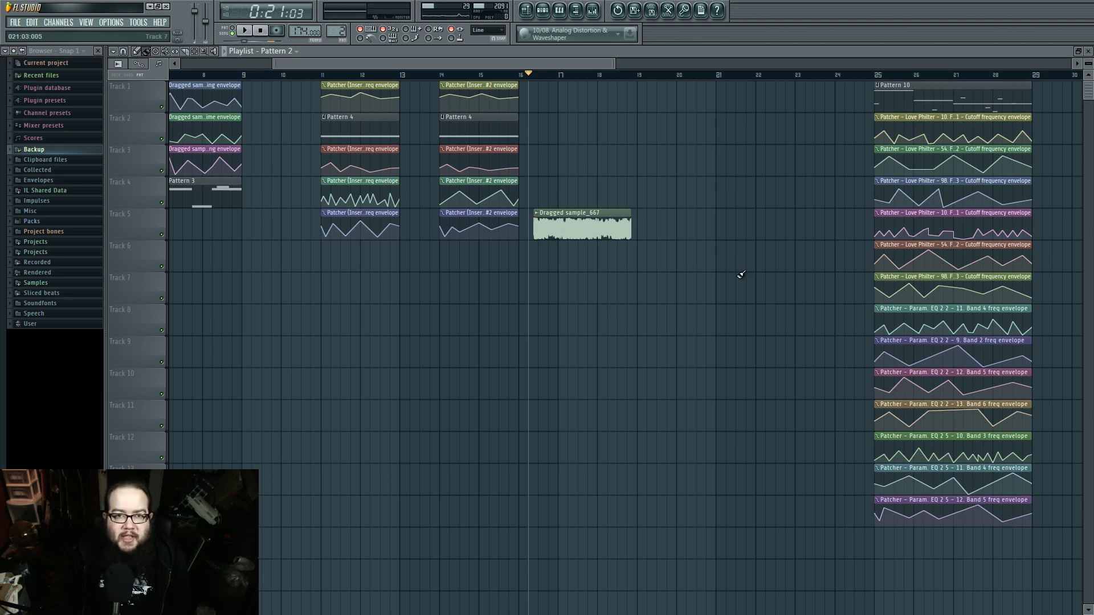
# Play the Pattern 10 automation section from bar 25 and show the step sequencer with the project's channels
pyautogui.moveTo(741, 275); pyautogui.dragTo(552, 202)
pyautogui.scroll(-2, 383, 340)
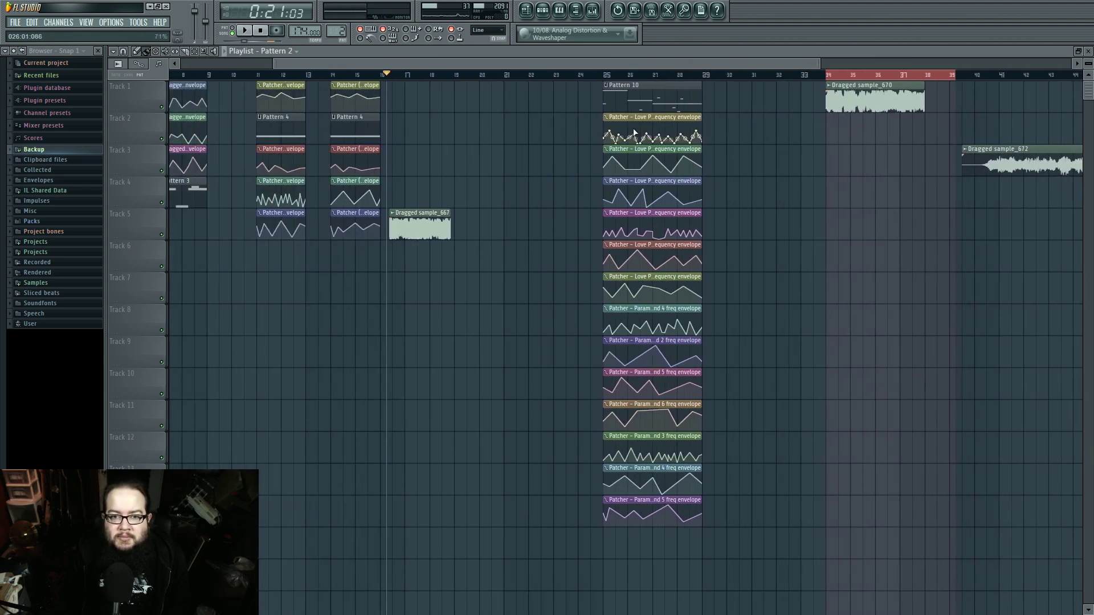
pyautogui.click(607, 75)
pyautogui.press('space')
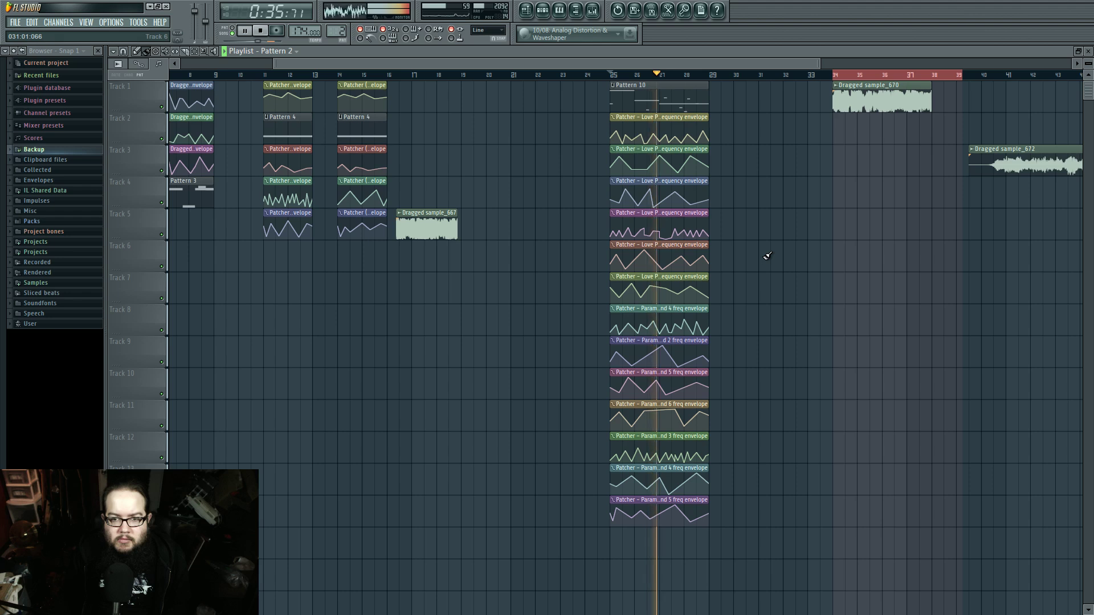
pyautogui.click(551, 12)
pyautogui.press('space')
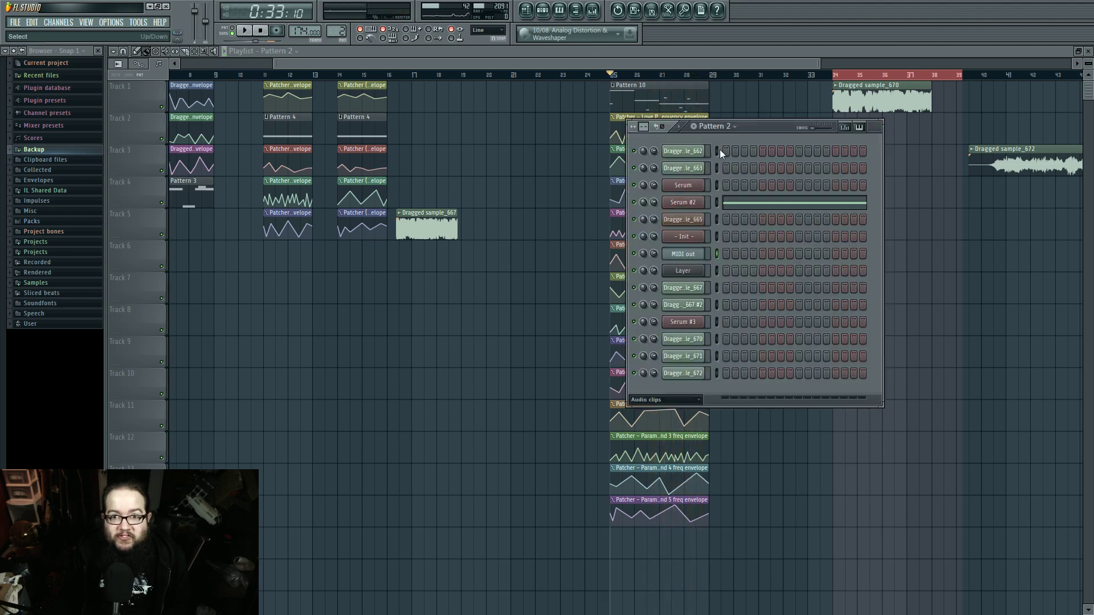
# Show the Unsorted channels in the step sequencer and open the Patcher channel to examine Harmor's oscillator and pitch settings
pyautogui.click(666, 399)
pyautogui.click(671, 424)
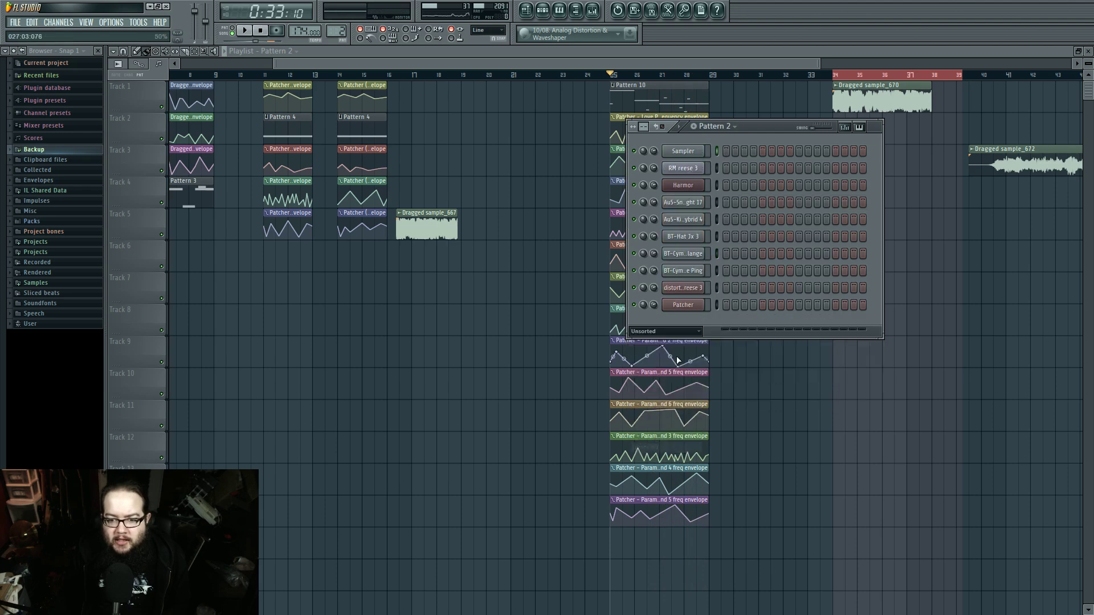
pyautogui.click(687, 306)
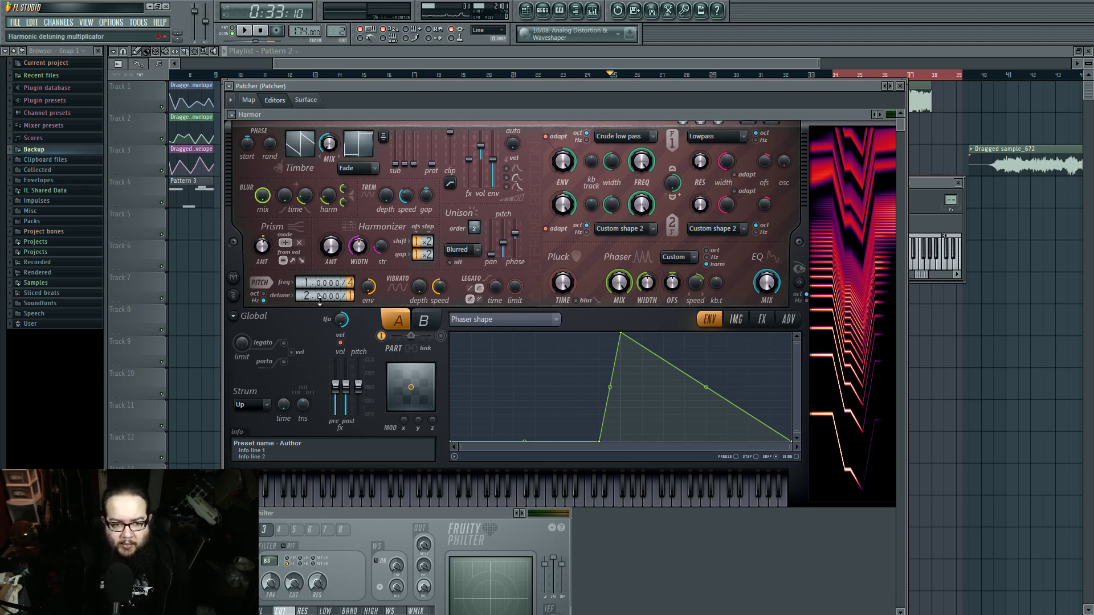
pyautogui.scroll(1, 305, 296)
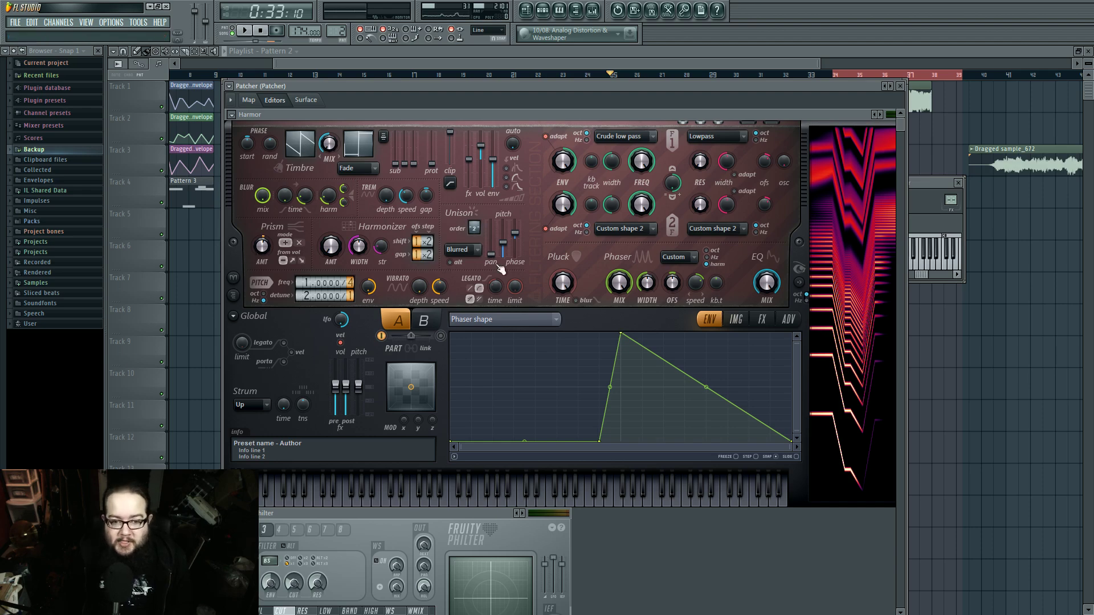
# Display Harmor's Harmonic unison pitch envelope and play the Pattern 10 section briefly
pyautogui.click(535, 319)
pyautogui.click(706, 327)
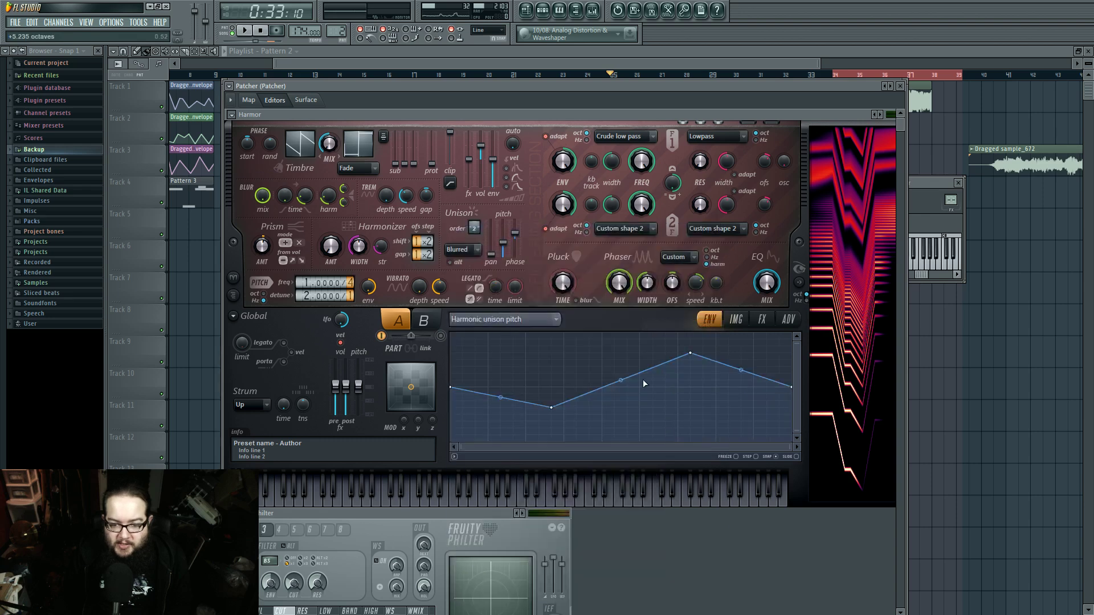
pyautogui.click(548, 319)
pyautogui.click(534, 196)
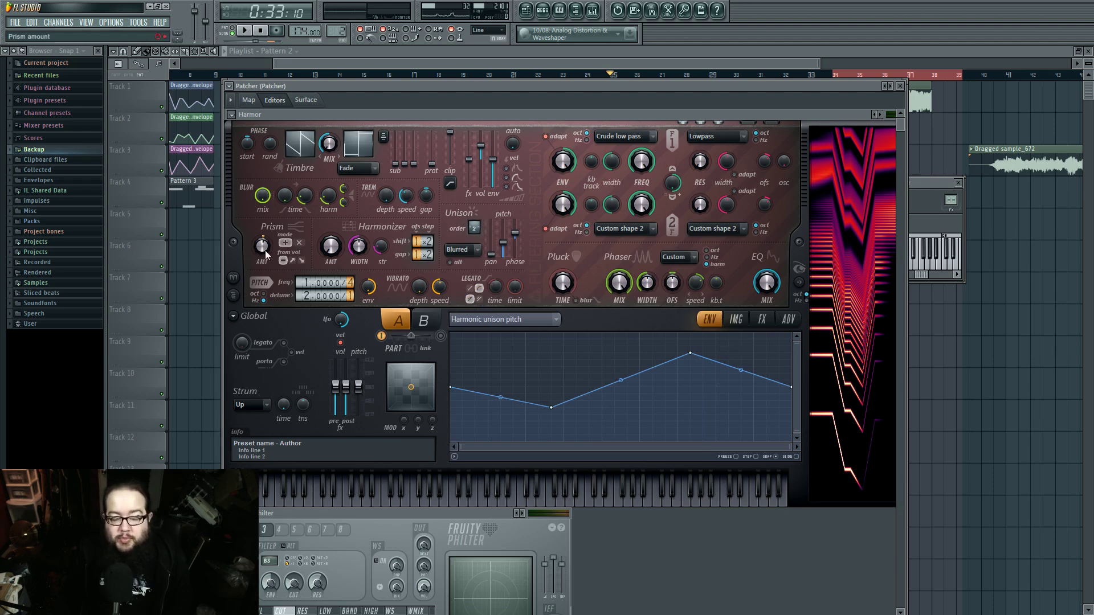
pyautogui.press('space')
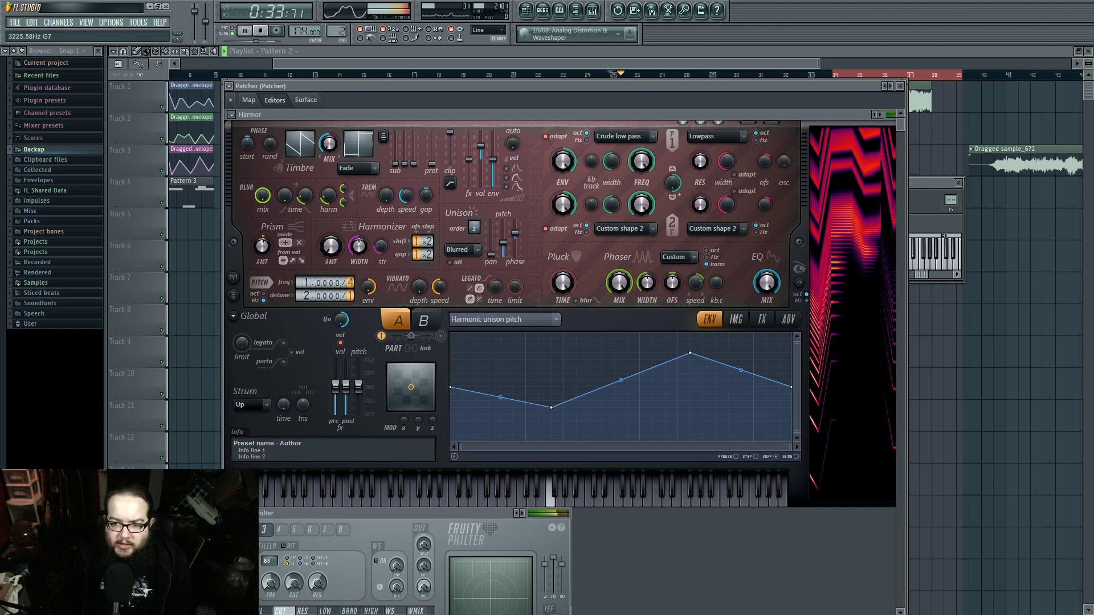
pyautogui.press('space')
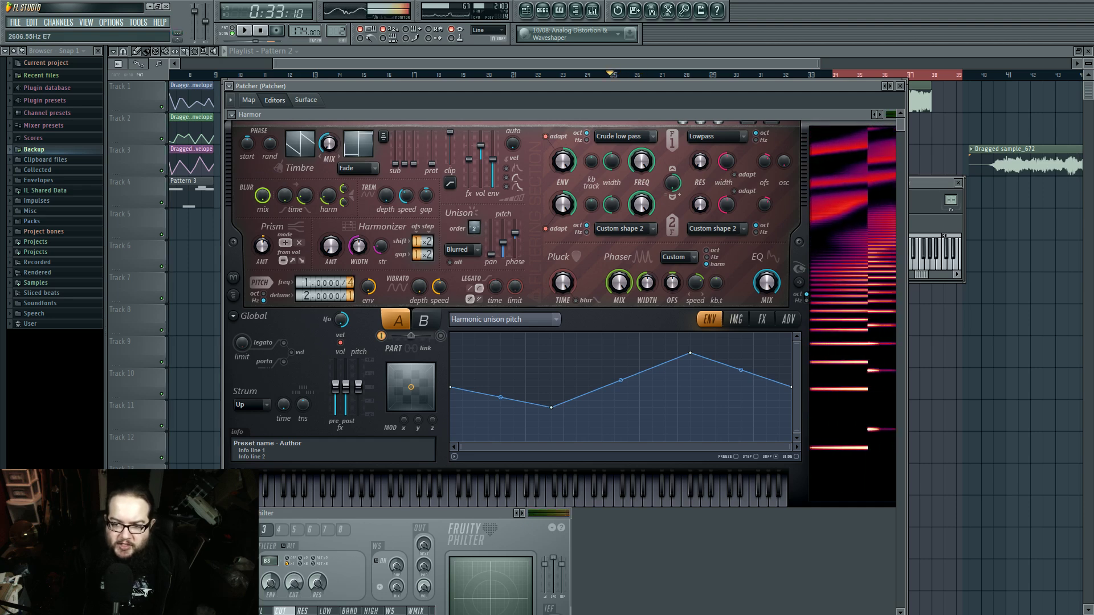
# Show Harmor's FX settings, look at the mixer and return to the Patcher map
pyautogui.click(762, 319)
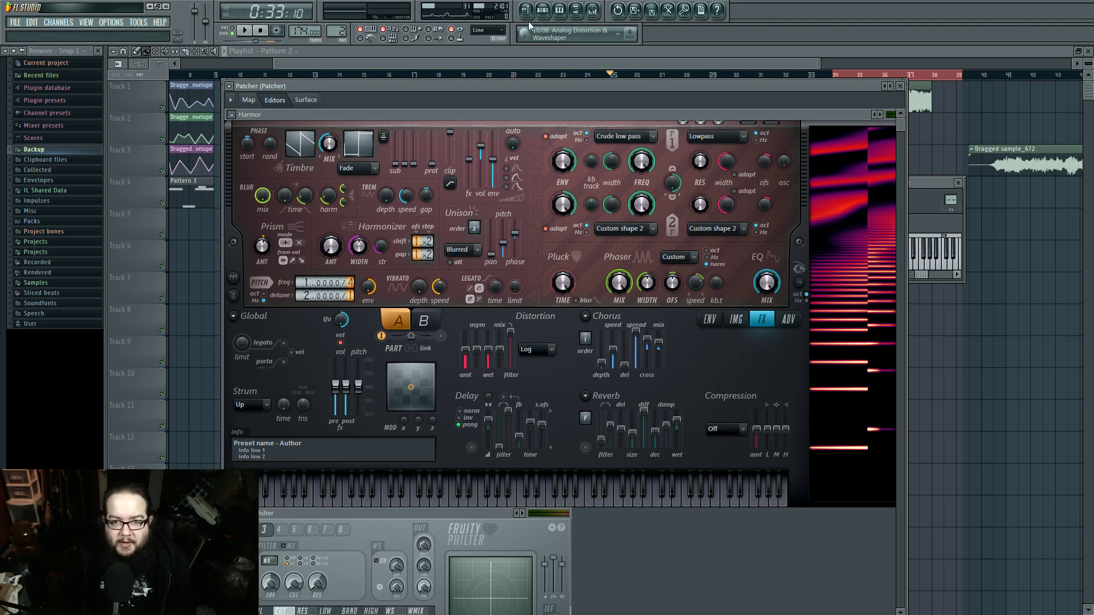
pyautogui.click(593, 10)
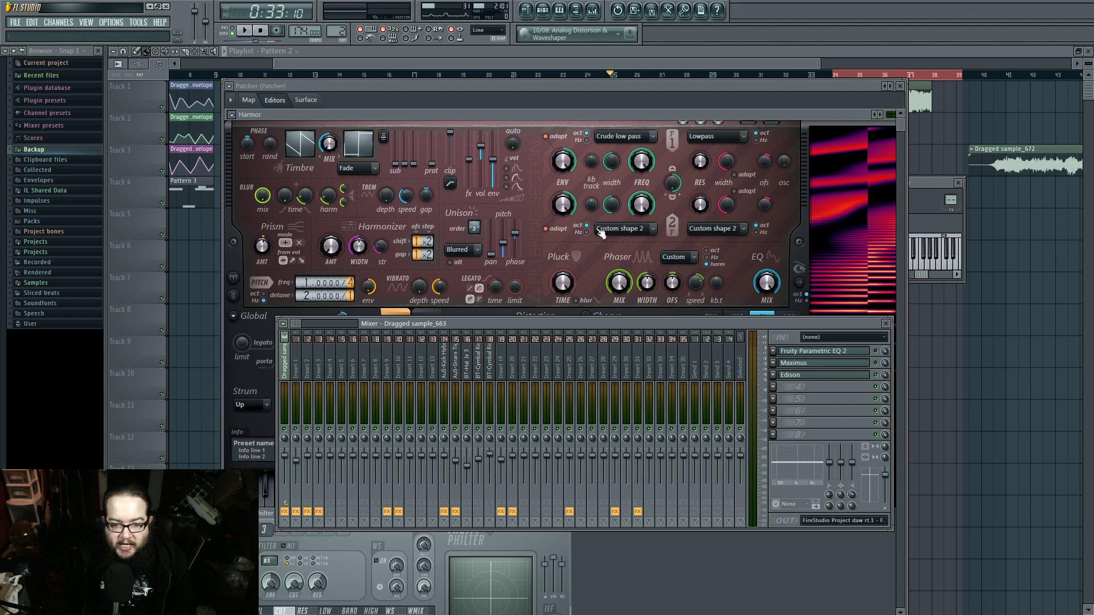
pyautogui.press('F6')
pyautogui.press('F6')
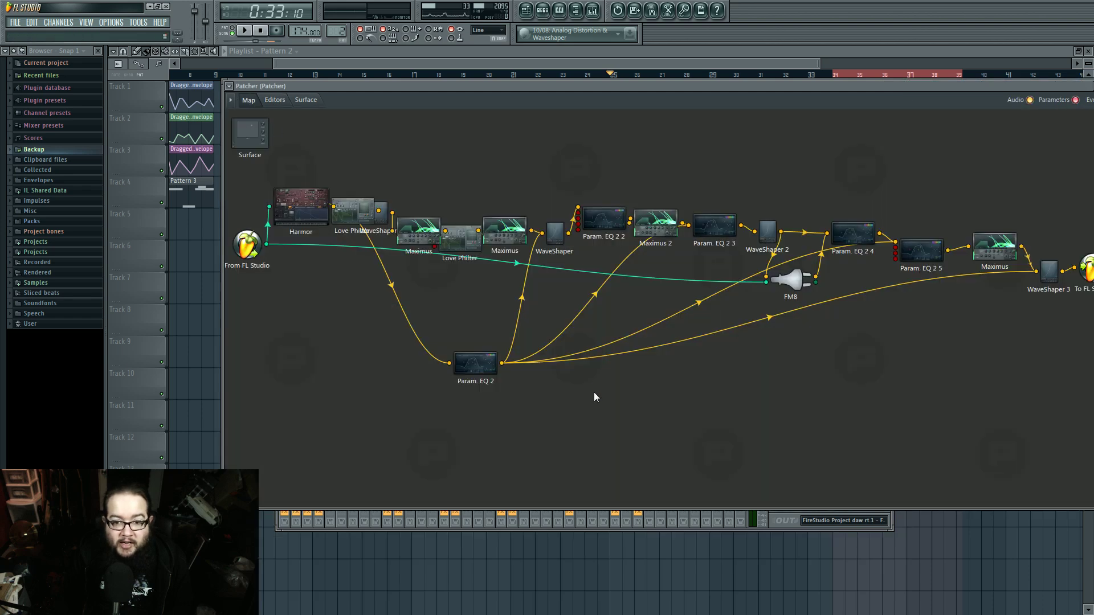
# Bring the whole Patcher map into view, nudge the FM8 module slightly down and play the Pattern 10 section twice
pyautogui.moveTo(568, 93); pyautogui.dragTo(504, 104)
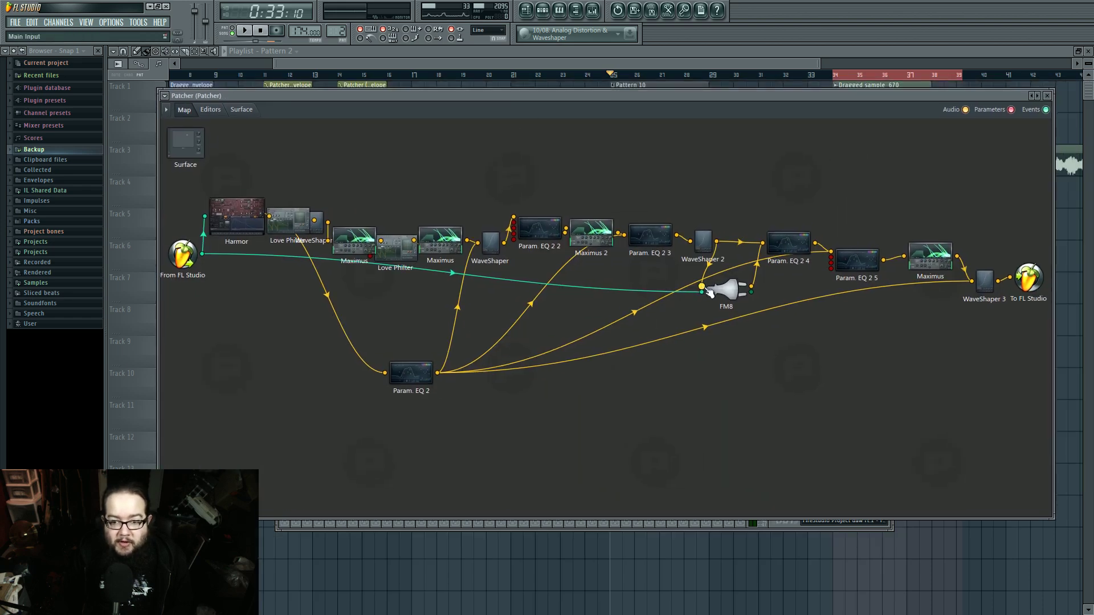
pyautogui.moveTo(730, 288); pyautogui.dragTo(723, 296)
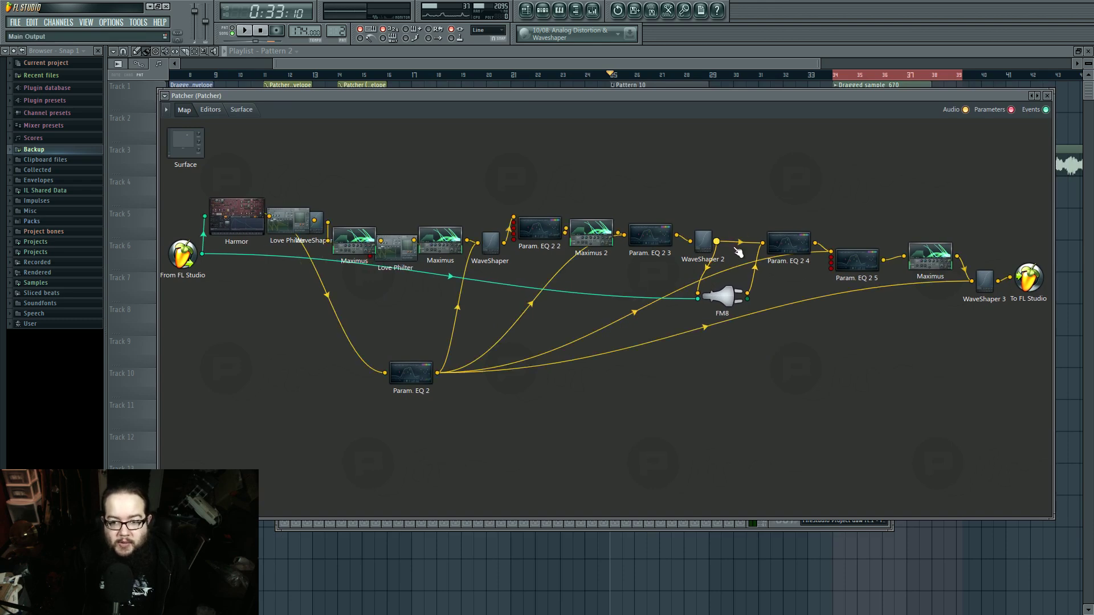
pyautogui.press('space')
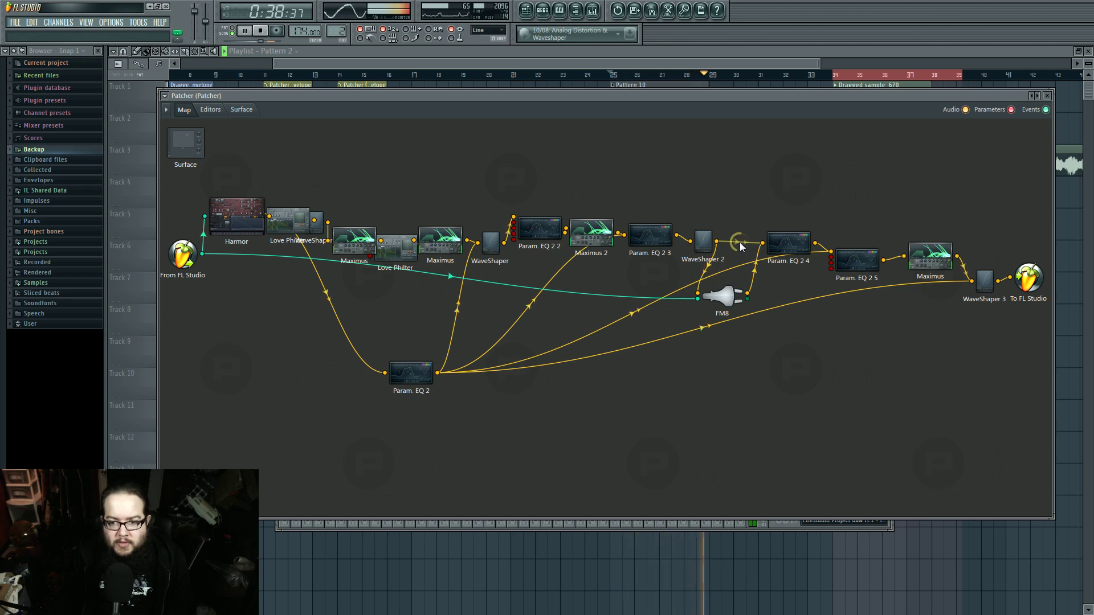
pyautogui.press('space')
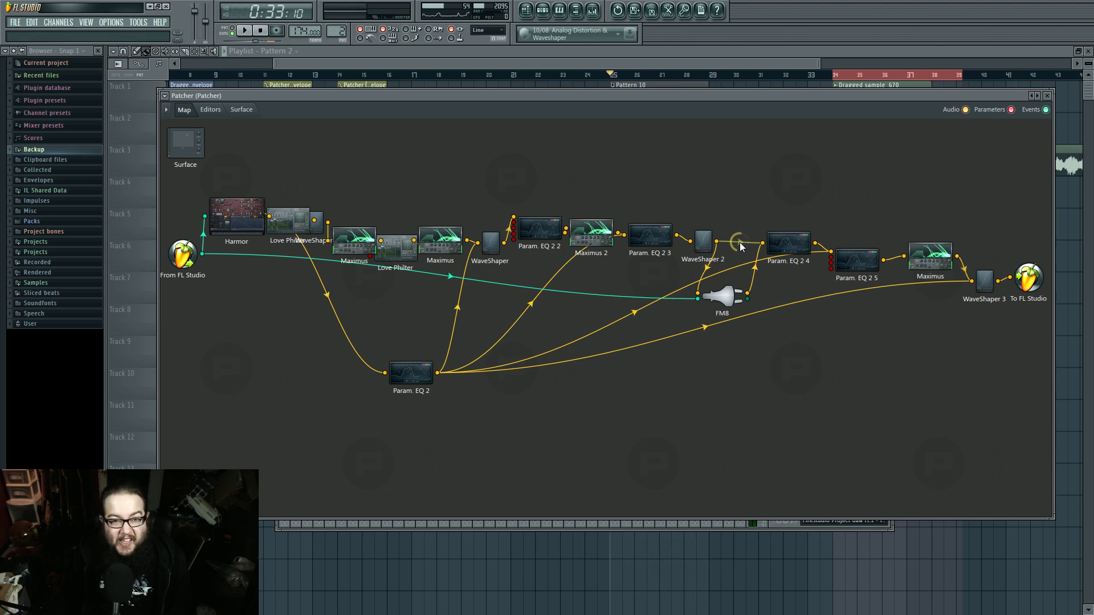
pyautogui.press('space')
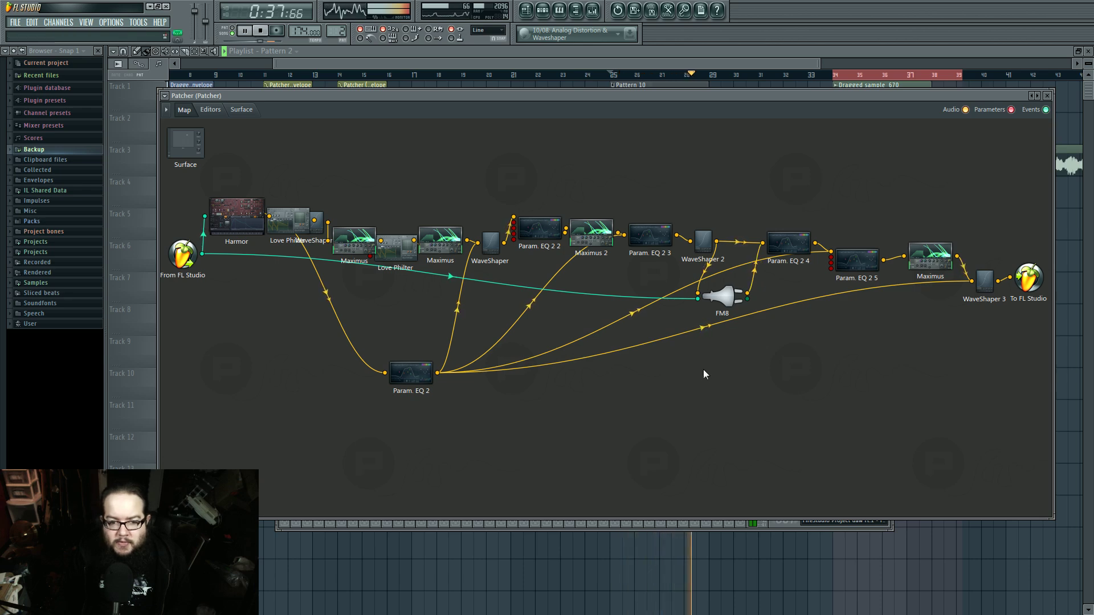
pyautogui.press('space')
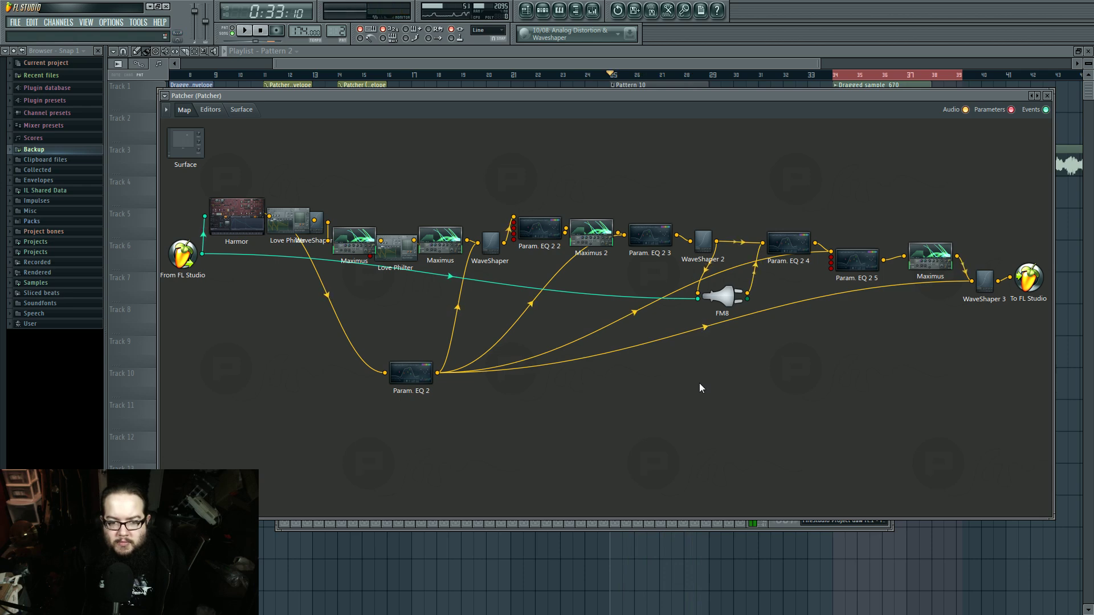
# Spread out the Patcher map by placing both Love Philters, Param. EQ 2 2 and Param. EQ 2 5 above the main effect chain
pyautogui.moveTo(298, 222); pyautogui.dragTo(300, 181)
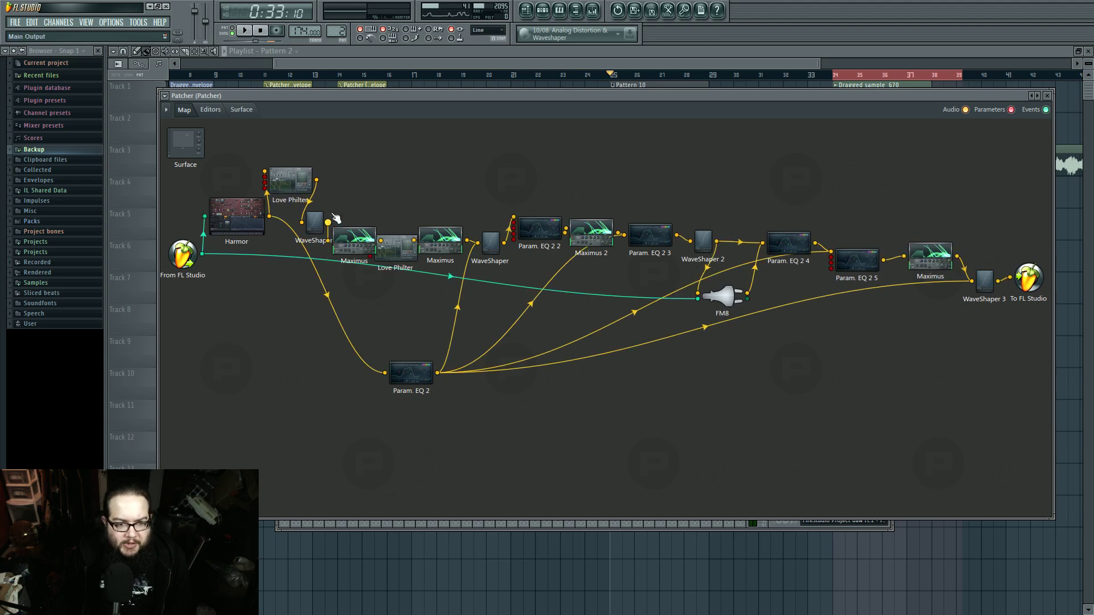
pyautogui.moveTo(354, 238); pyautogui.dragTo(398, 167)
pyautogui.moveTo(537, 230); pyautogui.dragTo(537, 164)
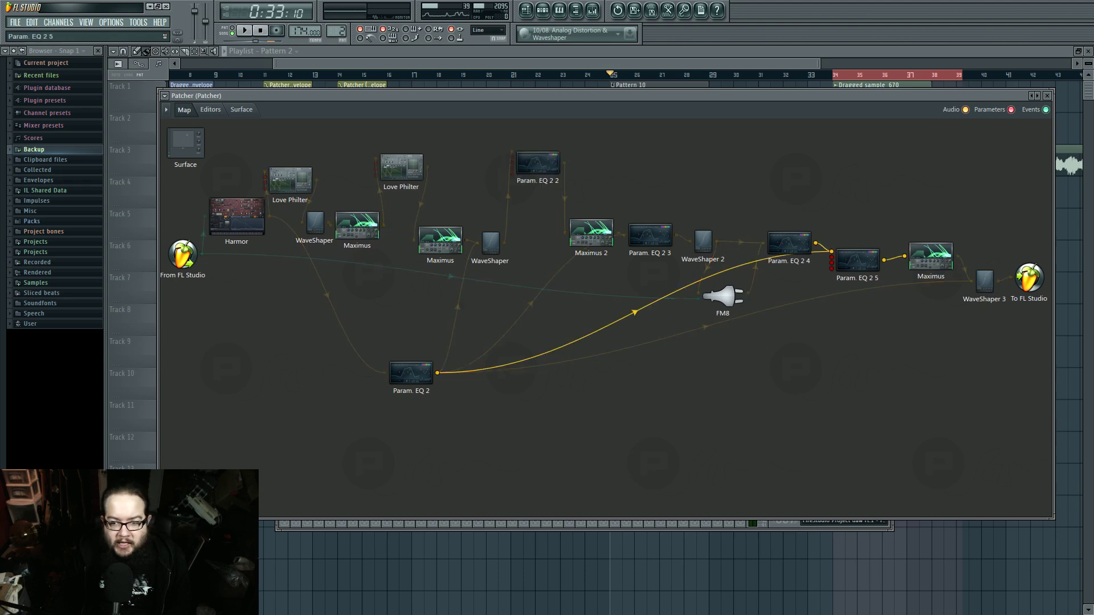
pyautogui.moveTo(858, 260); pyautogui.dragTo(852, 177)
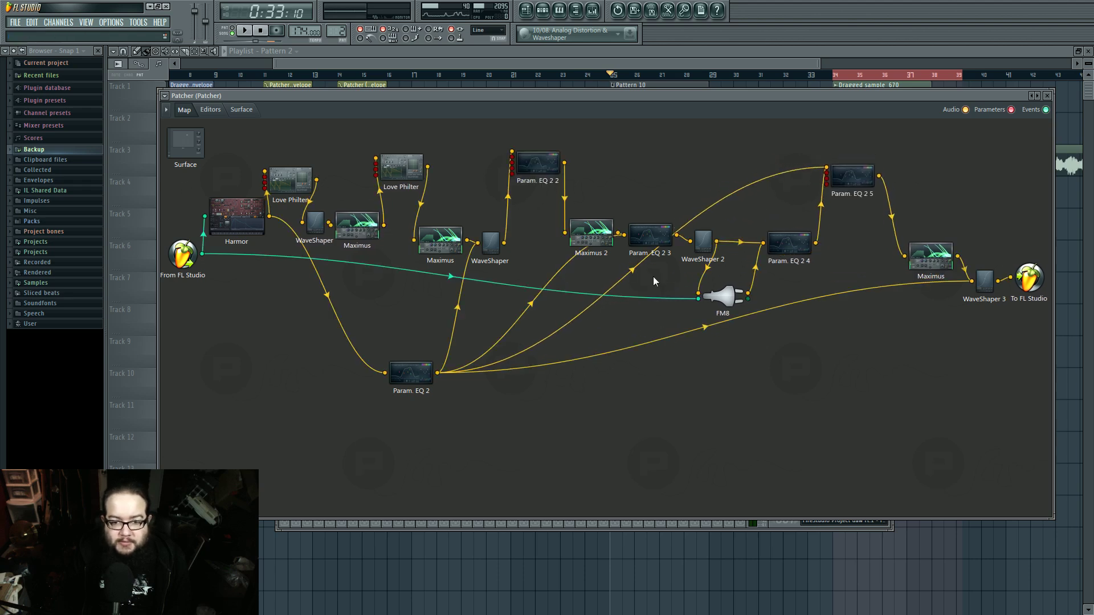
pyautogui.moveTo(538, 165); pyautogui.dragTo(537, 164)
pyautogui.moveTo(852, 177); pyautogui.dragTo(853, 177)
pyautogui.moveTo(536, 164); pyautogui.dragTo(536, 164)
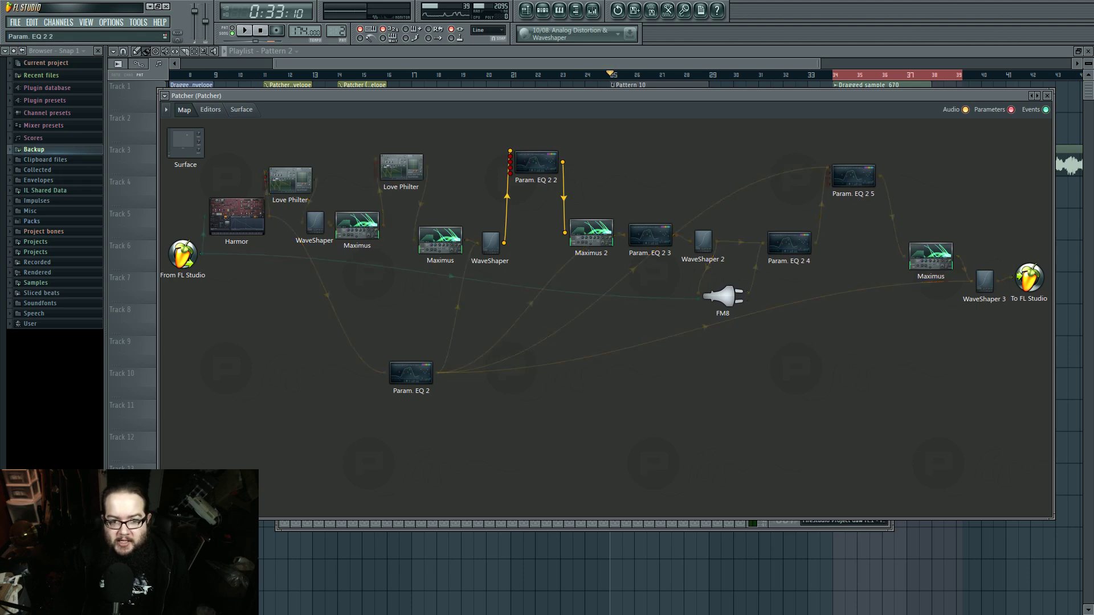
# Open the Param. EQ 2 2 editor, play the section to watch its automated bands move, and return to the Patcher map
pyautogui.doubleClick(536, 163)
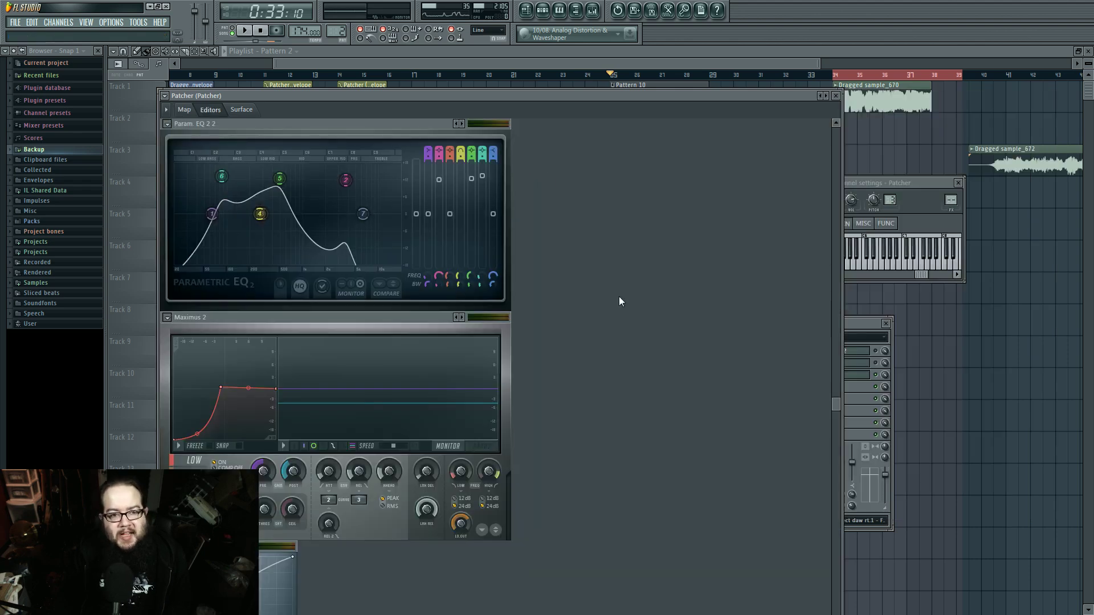
pyautogui.press('space')
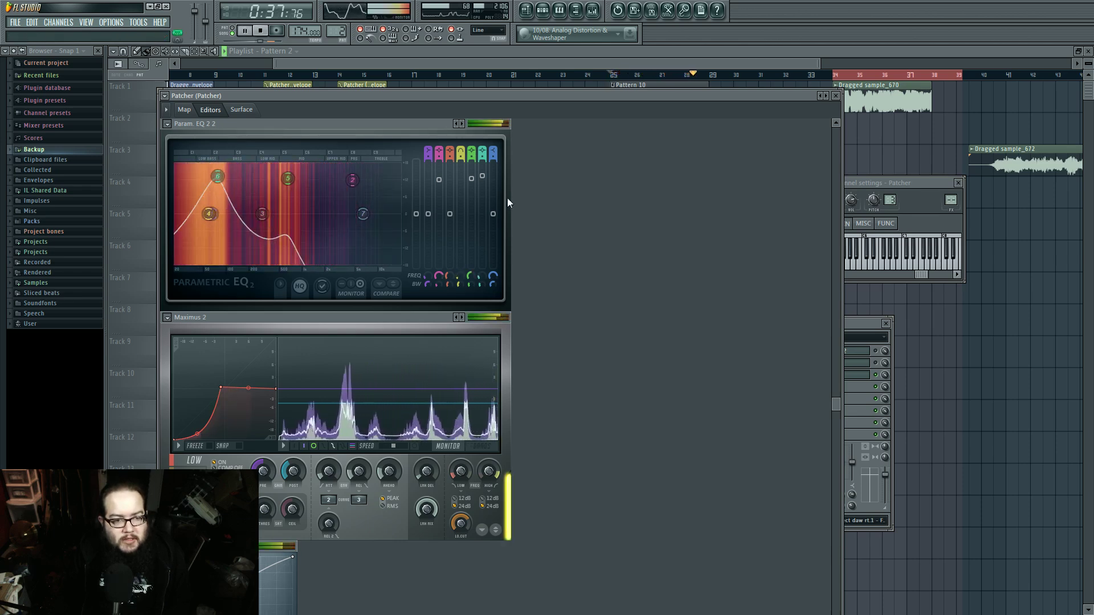
pyautogui.press('space')
pyautogui.click(184, 109)
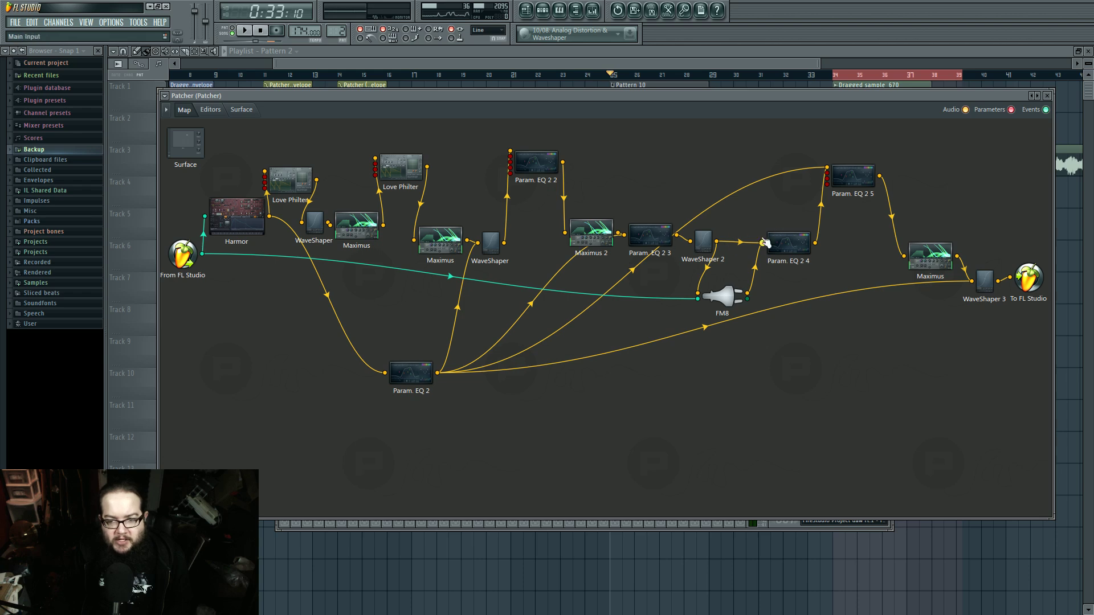
# Move Param. EQ 2 further below the chain and reposition the last Maximus and Param. EQ 2 5 in the Patcher map
pyautogui.moveTo(424, 370); pyautogui.dragTo(425, 423)
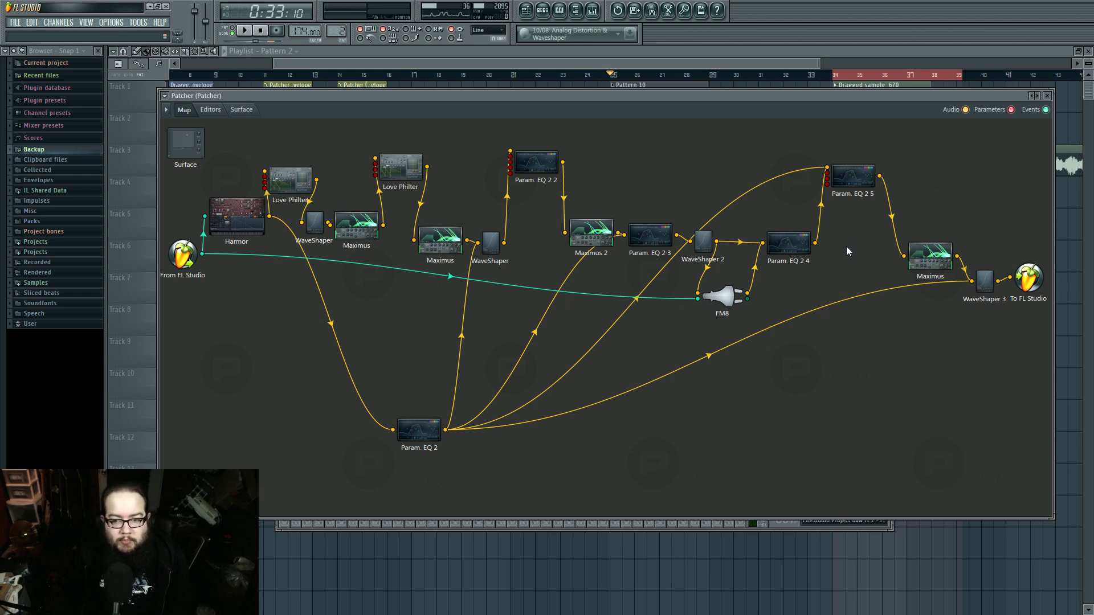
pyautogui.moveTo(929, 255); pyautogui.dragTo(928, 242)
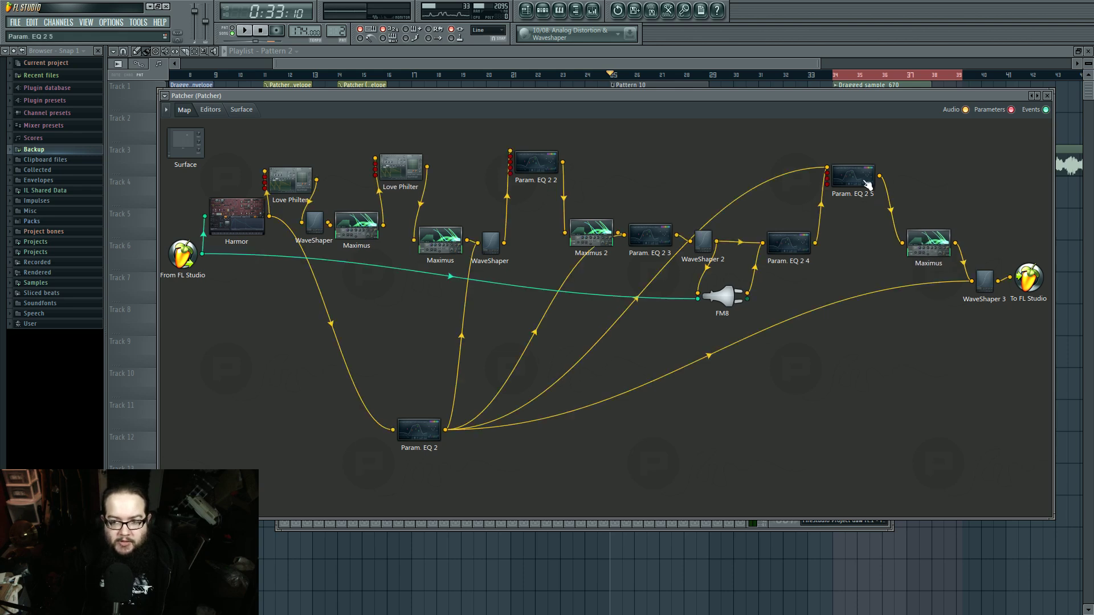
pyautogui.moveTo(852, 176); pyautogui.dragTo(851, 214)
# Return to the playlist and play the Dragged sample_670 clip on Track 1 from bar 34
pyautogui.moveTo(1064, 236); pyautogui.dragTo(613, 168)
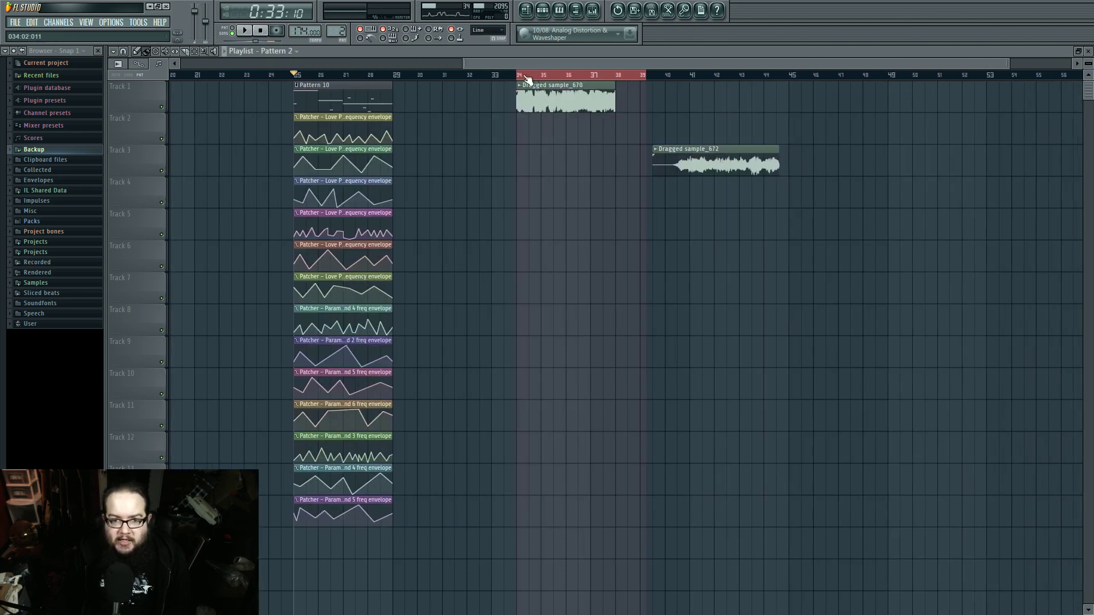
pyautogui.moveTo(529, 76); pyautogui.dragTo(517, 74)
pyautogui.press('space')
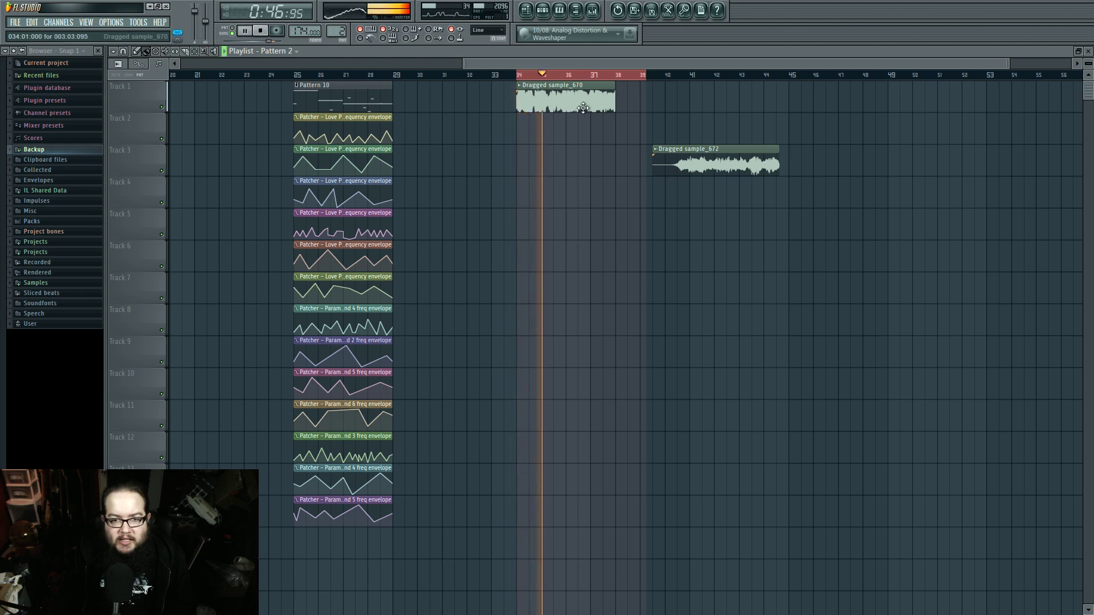
# Play the Dragged sample_672 clip on Track 3 and stop playback
pyautogui.click(662, 75)
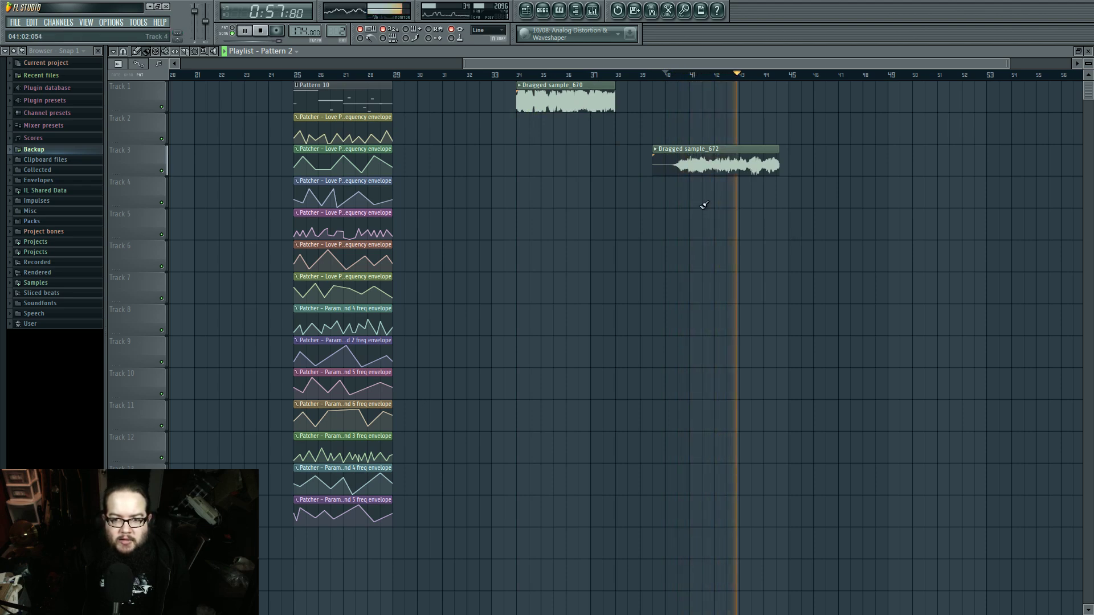
pyautogui.scroll(1, 681, 211)
pyautogui.scroll(3, 681, 211)
pyautogui.press('space')
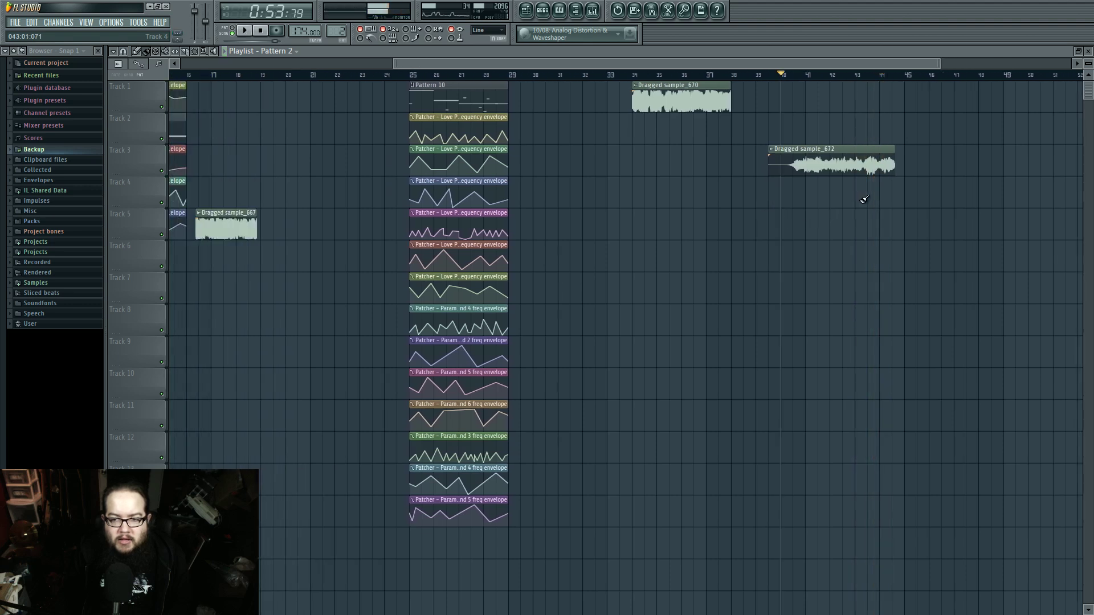
# Play the original Pattern 10 automation section from bar 25 for comparison
pyautogui.click(423, 75)
pyautogui.press('space')
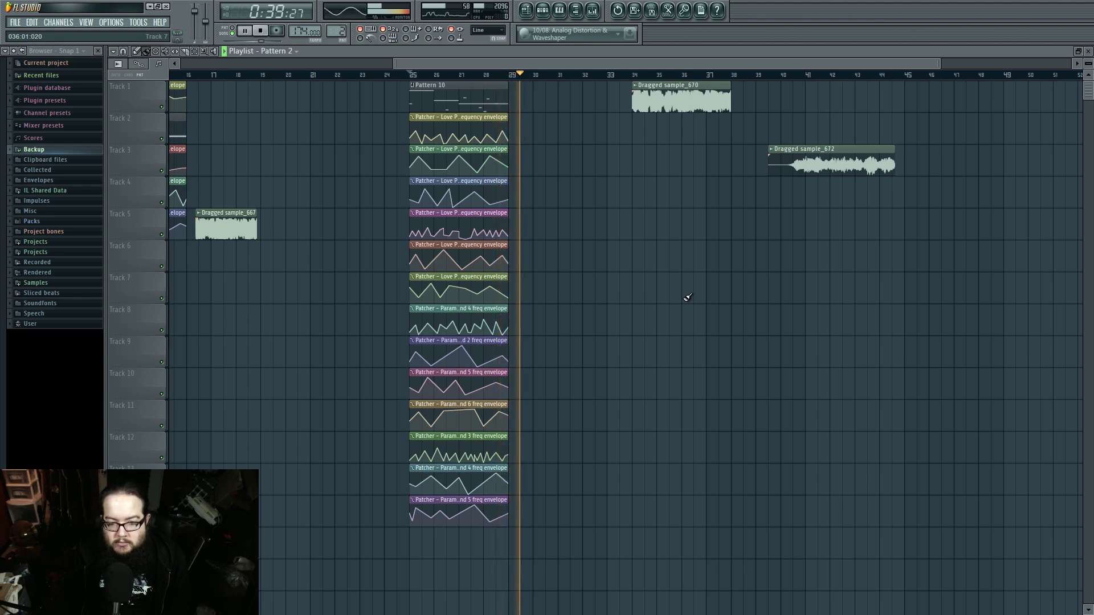
pyautogui.press('space')
# Select the Pattern 10 clip and all its Patcher automation clips in the playlist
pyautogui.moveTo(686, 288); pyautogui.dragTo(741, 300)
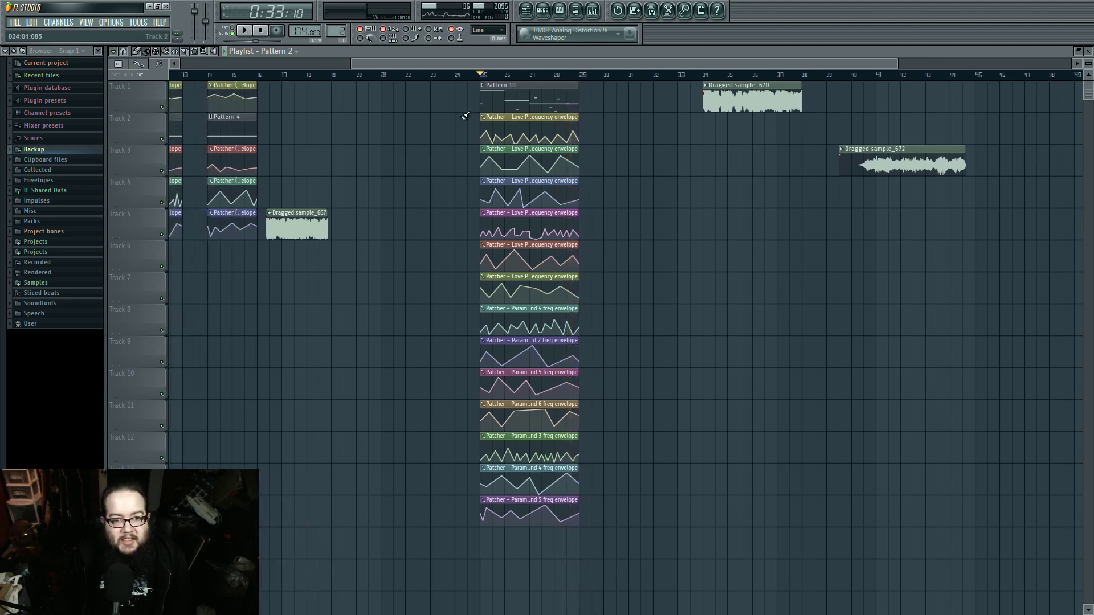
pyautogui.moveTo(464, 110); pyautogui.dragTo(631, 527)
pyautogui.scroll(-5, 694, 359)
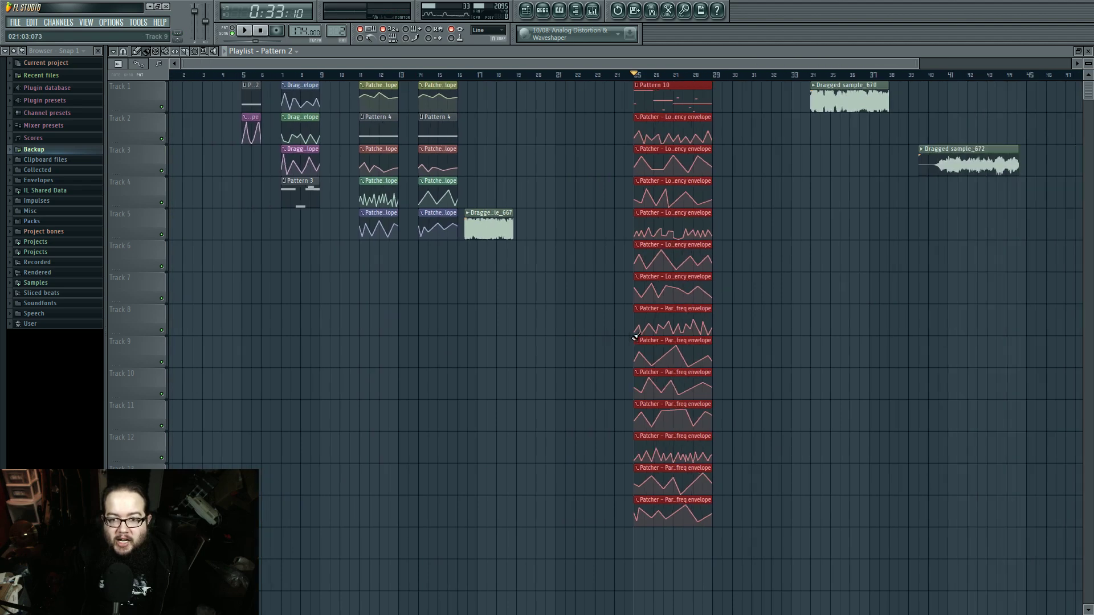